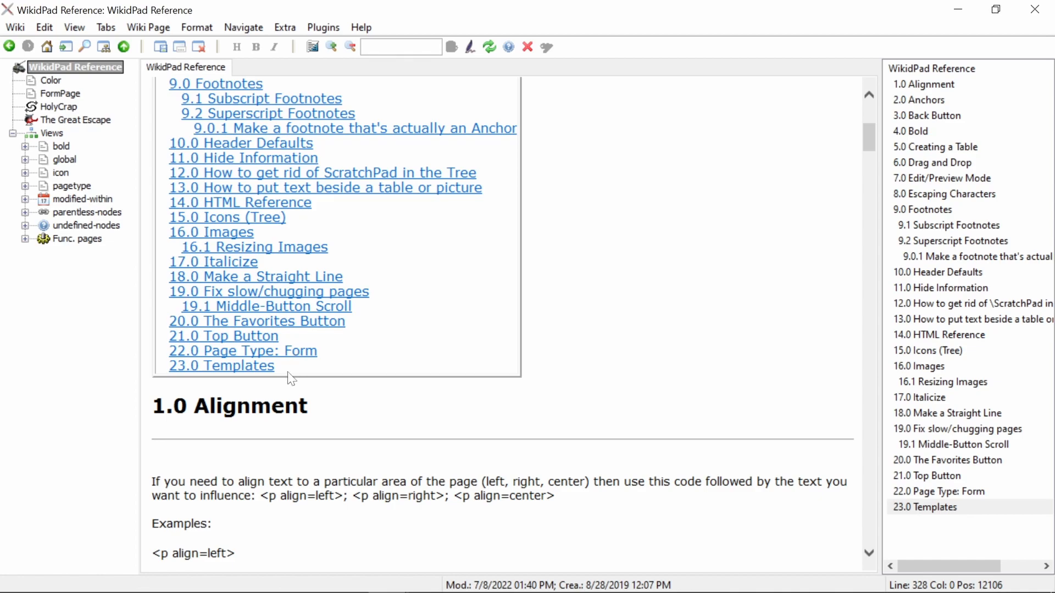
# In edit mode, write under 23.0 Templates that templates are a powerful WikidPad tool, potentially saving users immense quantities of time if implemented properly.
pyautogui.hotkey('ctrl', 'shift', 'space')
pyautogui.write('The use of templates is a powerful tool inside of WikidPad and has the potential to save users immense quantities of time if ')
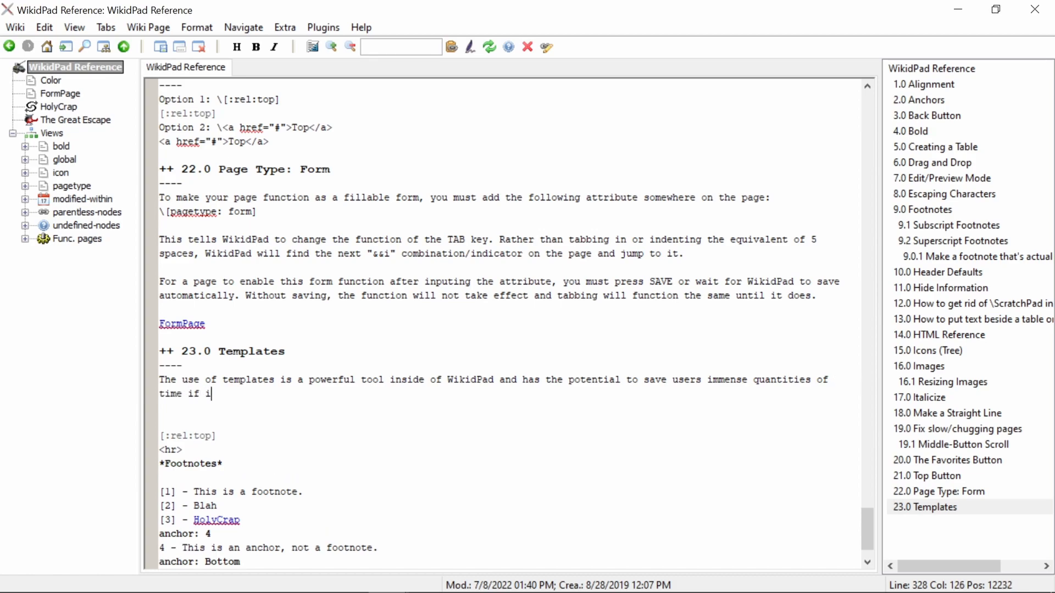
pyautogui.write('implemented properly.')
pyautogui.press('Return')
pyautogui.press('Return')
# Add a paragraph saying the first step is creating a page to serve as a template, any WikiWord/CamelCase word or \[bracketed function].
pyautogui.write('The first step to taking advantage of templates is to create a page that will serve as a template. This can be any WikiWord')
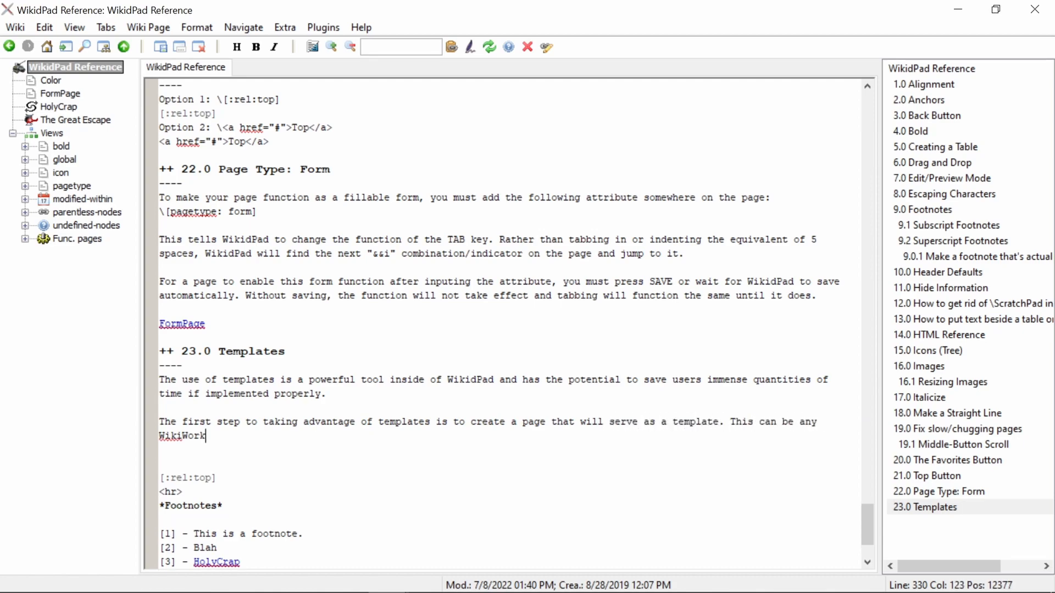
pyautogui.write('/CamelCase')
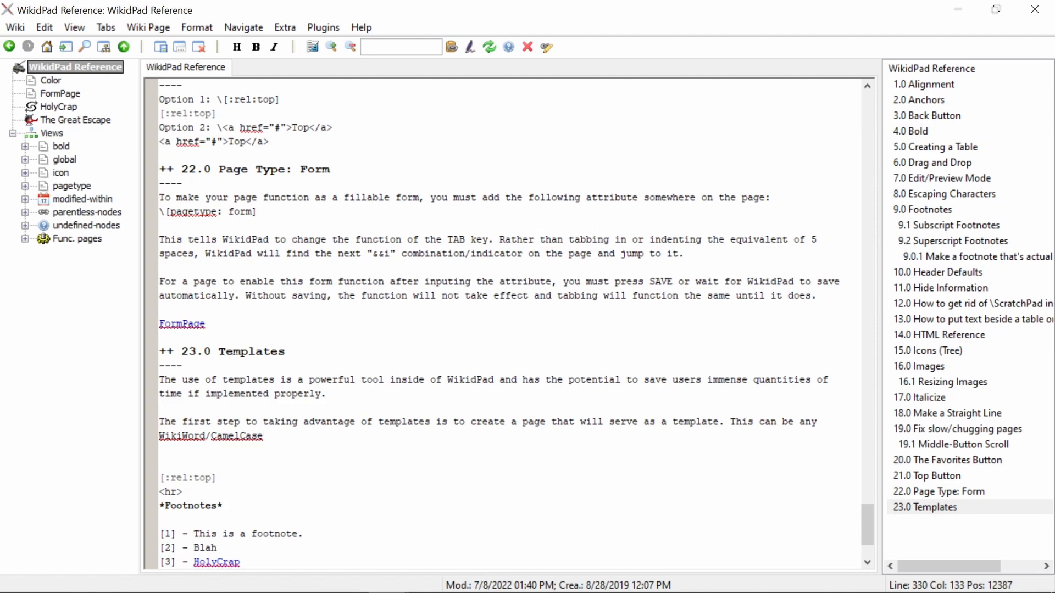
pyautogui.write(' word or a \\[bracketed function].')
pyautogui.press('Return')
pyautogui.press('Return')
# Add a paragraph naming ContactTemplate as the example template, a new subpage under WikiReference that gets filled with an example contact form.
pyautogui.write('Our example tampl')
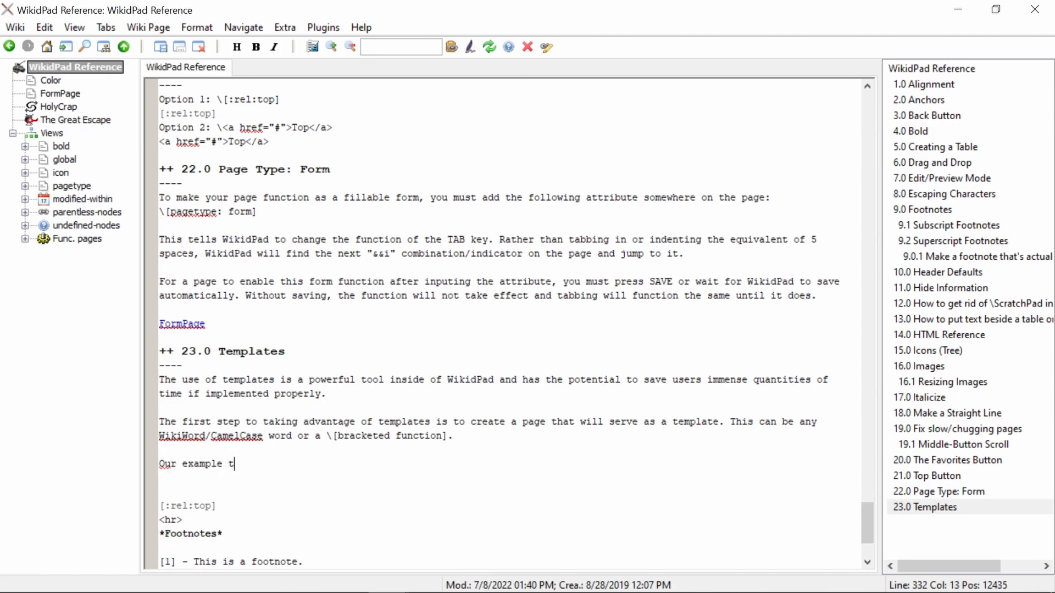
pyautogui.press('BackSpace')
pyautogui.press('BackSpace')
pyautogui.press('BackSpace')
pyautogui.press('BackSpace')
pyautogui.write('emplate will be: ContactTemplate. This wi')
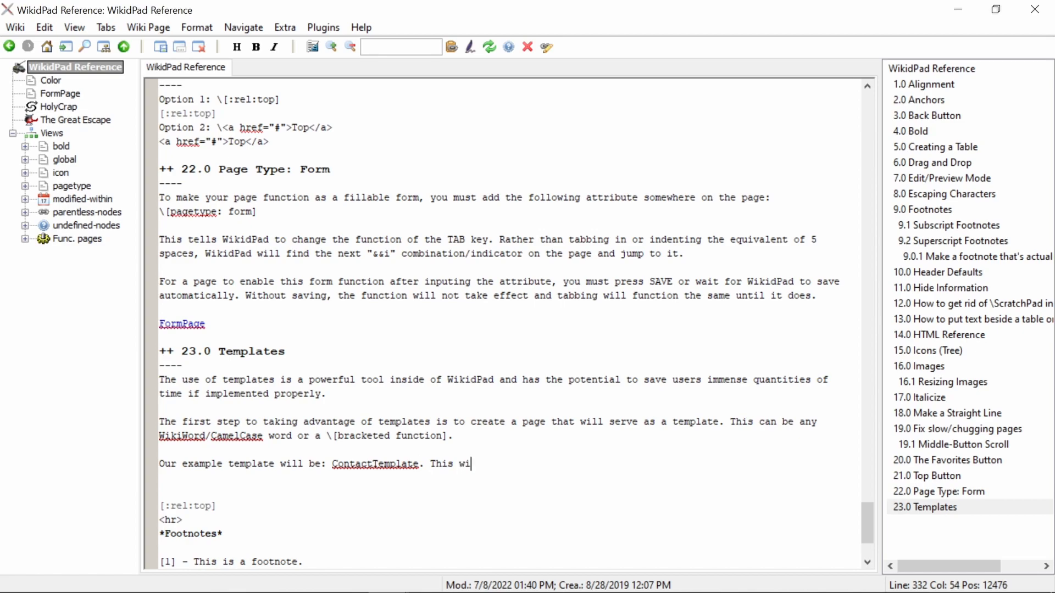
pyautogui.write('ll create a new subpage under the \\WikiReference main page. Next')
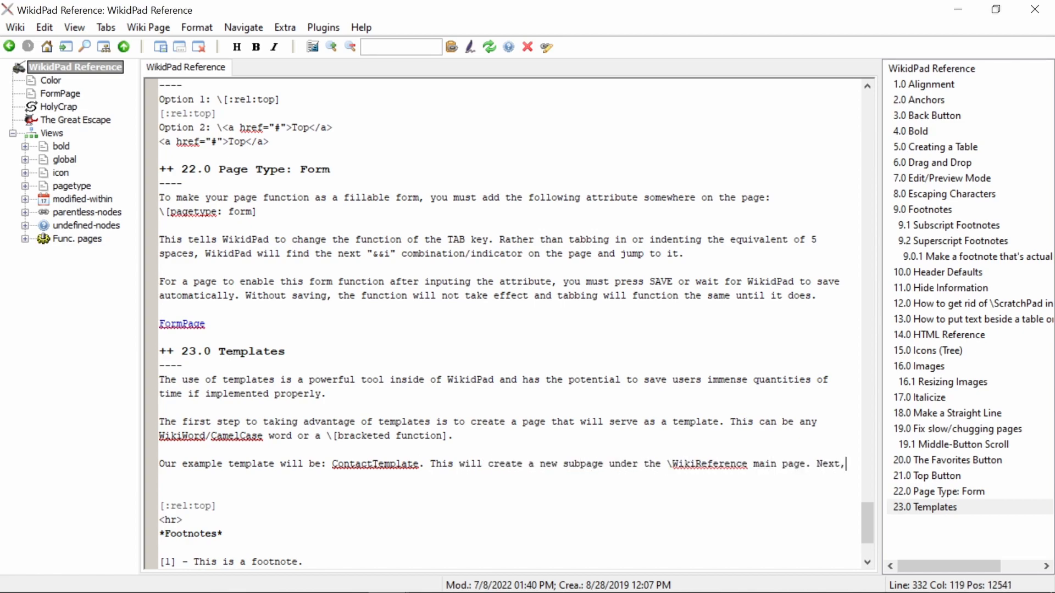
pyautogui.write(', we will fill the template with an example contact form.')
pyautogui.press('Return')
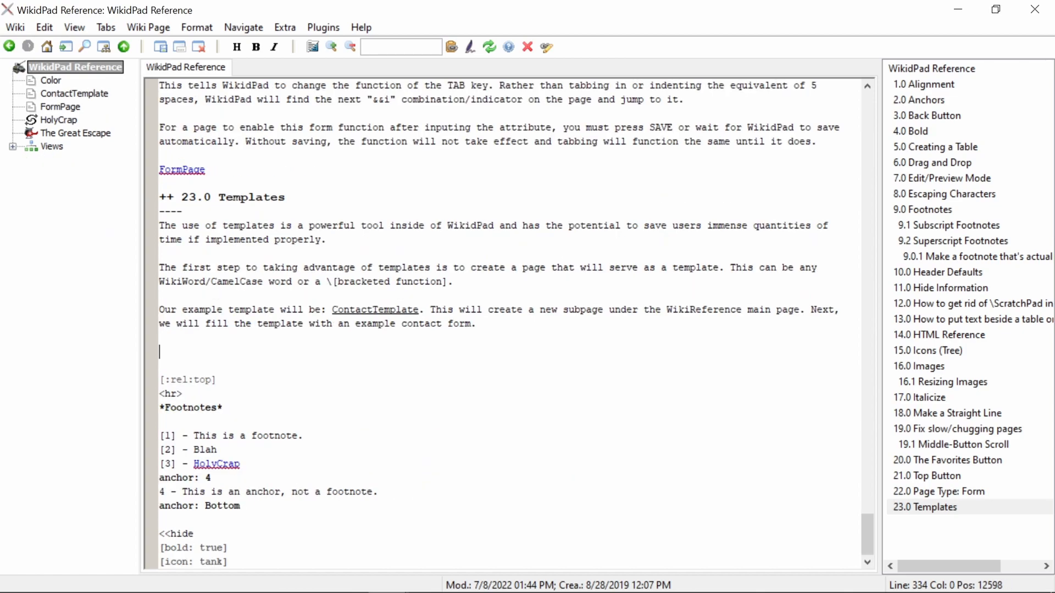
# Fill the ContactTemplate page with an italic form-template note, Name, Birthday, Address, Phone Number and Occupation &&i fields as list and table, and [pagetype: form].
pyautogui.doubleClick(374, 309)
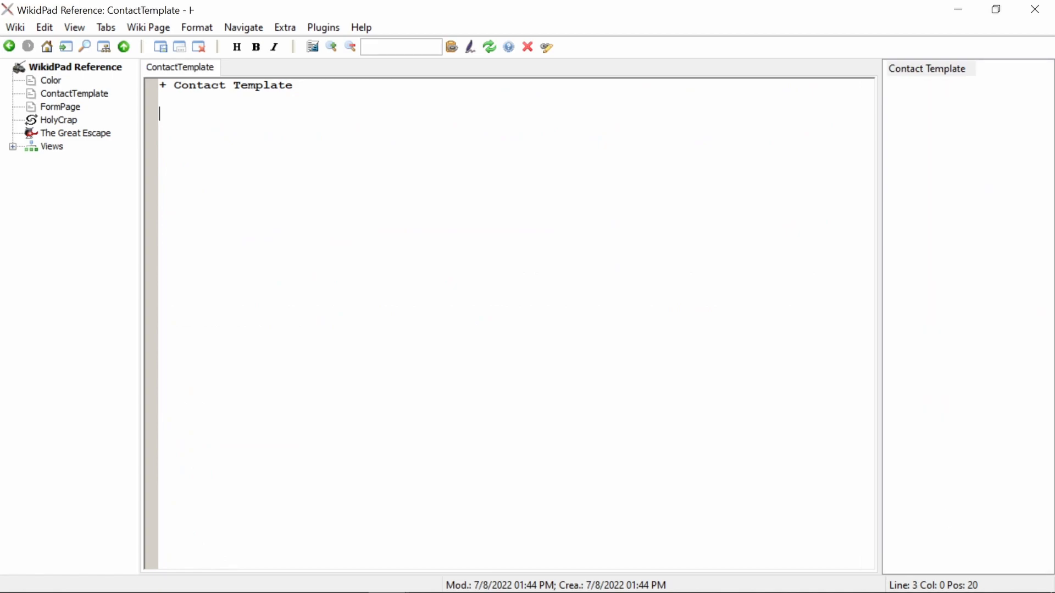
pyautogui.write('This is a "form template," which means that the "&&')
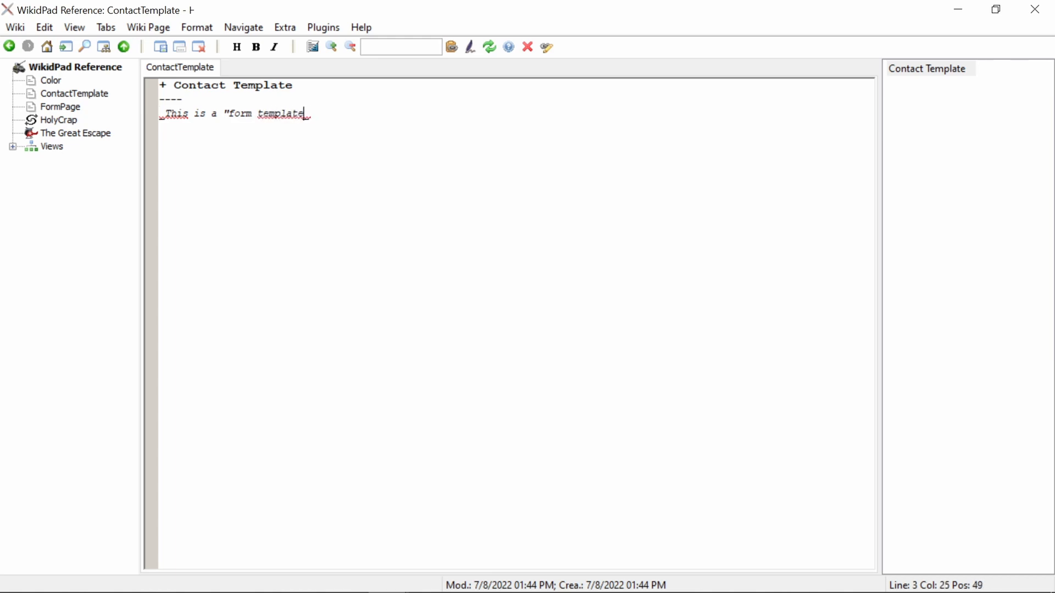
pyautogui.write('i" indicators may be tabbed')
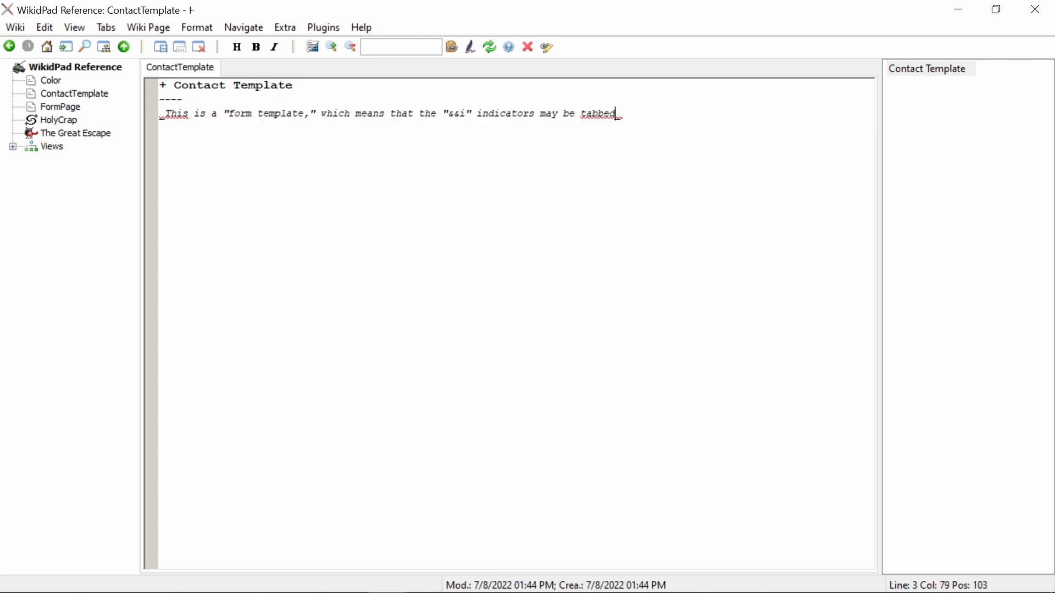
pyautogui.write(" directly to using the TAB button. This makes repetitive forms easily filled and reduces unnecessary demands on the user's time.")
pyautogui.write('*Name:* &&i *Birthday:* &&i *Address:* &&i *Phone Number:* &&i *Occupation:* &&i  OR  <<| *Name* | &&i | *Birthday* | &&i | *Address* | &&i | *Phone Number* | &&i | *Occupation* | &&i | >>   [pagetype: form]')
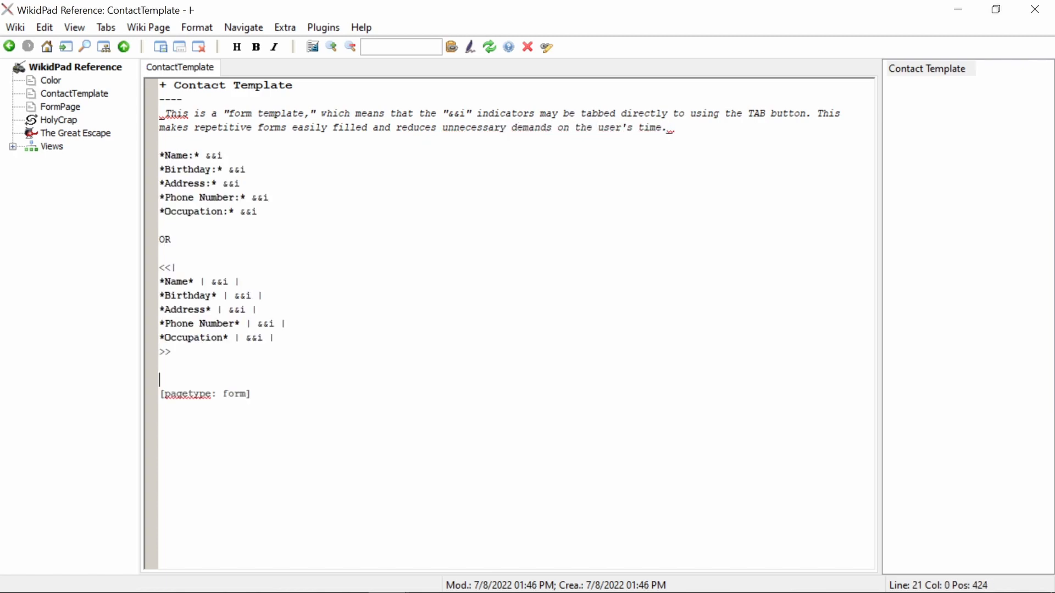
# Examine the template's field list, table markup and pagetype attribute in the source, and check the page in preview mode.
pyautogui.moveTo(165, 156); pyautogui.dragTo(258, 213)
pyautogui.click(257, 213)
pyautogui.moveTo(160, 268); pyautogui.dragTo(209, 365)
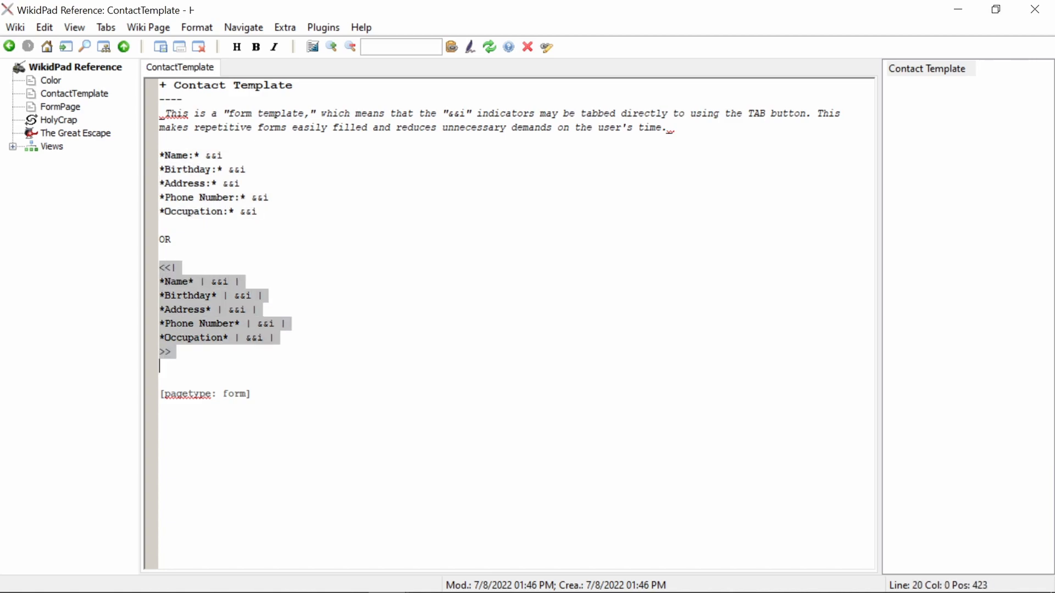
pyautogui.press('Left')
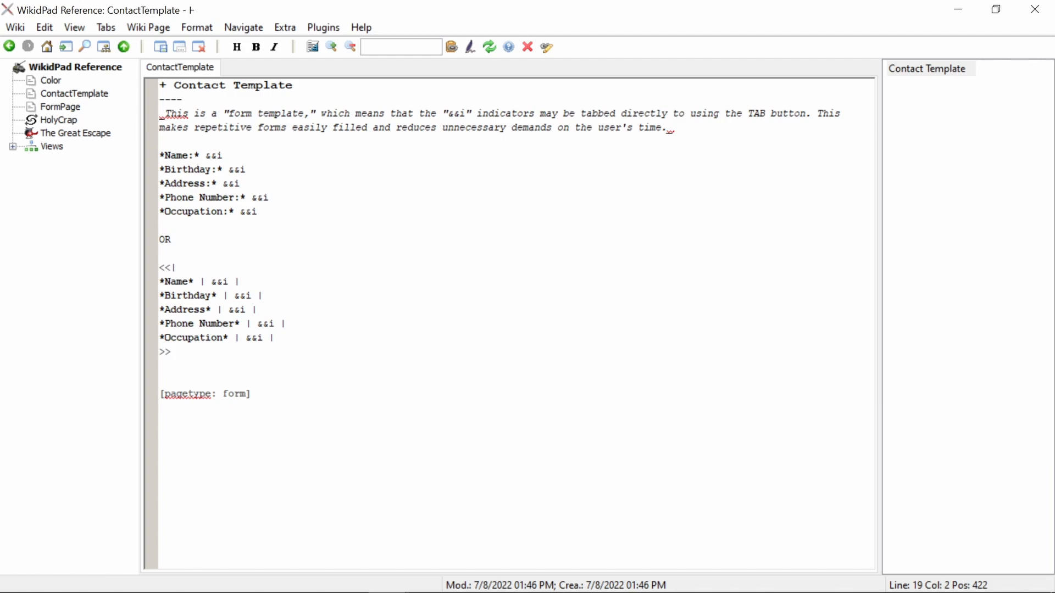
pyautogui.hotkey('shift', 'Right')
pyautogui.hotkey('shift', 'Right')
pyautogui.hotkey('shift', 'Right')
pyautogui.hotkey('shift', 'Right')
pyautogui.hotkey('shift', 'Right')
pyautogui.hotkey('shift', 'Right')
pyautogui.hotkey('shift', 'Right')
pyautogui.hotkey('shift', 'Right')
pyautogui.hotkey('shift', 'Right')
pyautogui.hotkey('shift', 'Right')
pyautogui.hotkey('shift', 'Right')
pyautogui.hotkey('shift', 'Right')
pyautogui.hotkey('shift', 'Right')
pyautogui.hotkey('shift', 'Right')
pyautogui.hotkey('shift', 'Right')
pyautogui.hotkey('shift', 'Right')
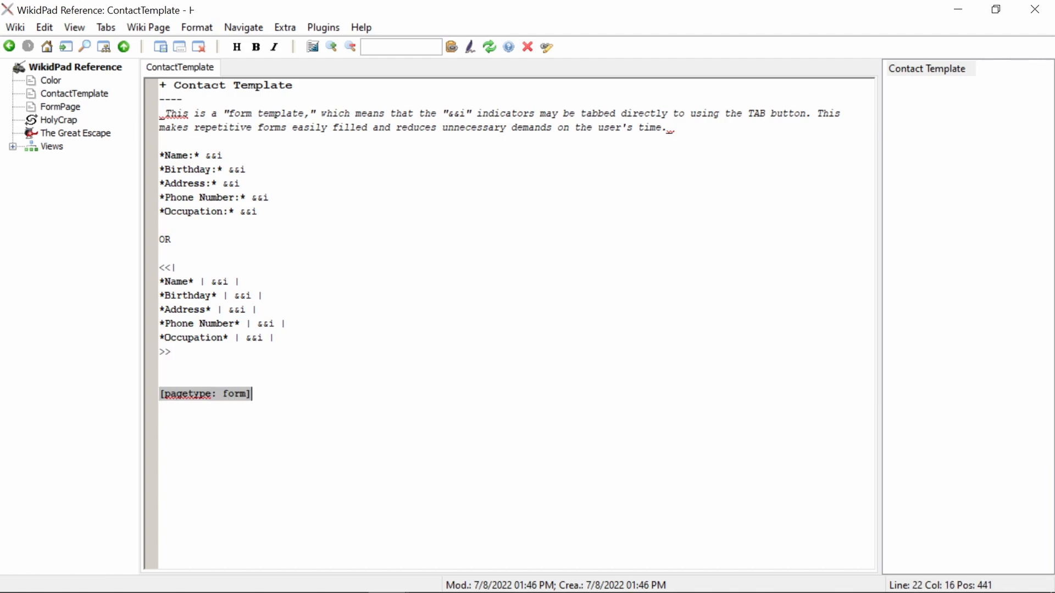
pyautogui.press('Up')
pyautogui.press('Up')
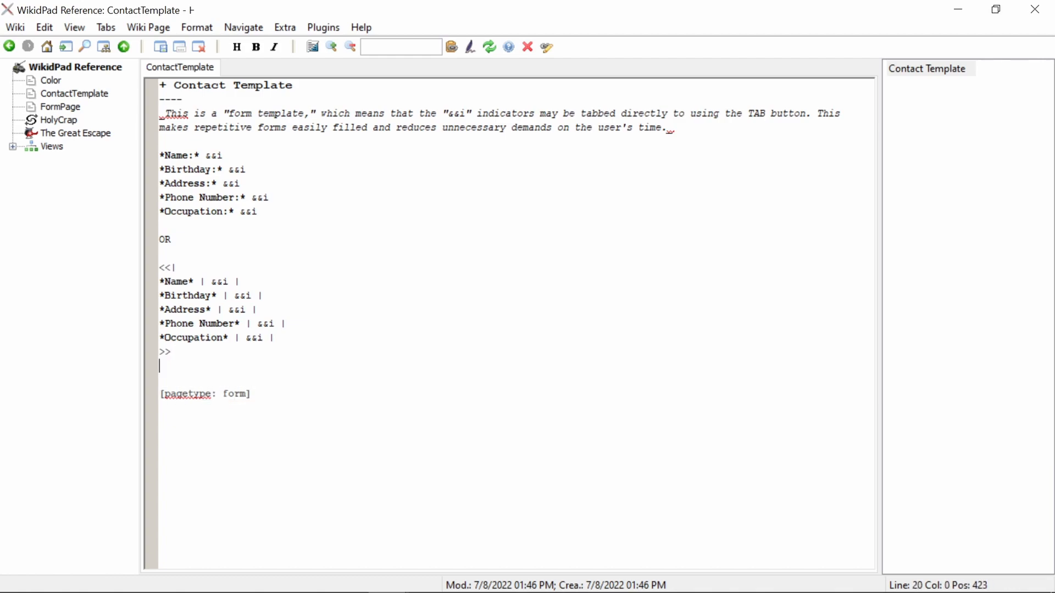
pyautogui.hotkey('ctrl', 'shift', 'space')
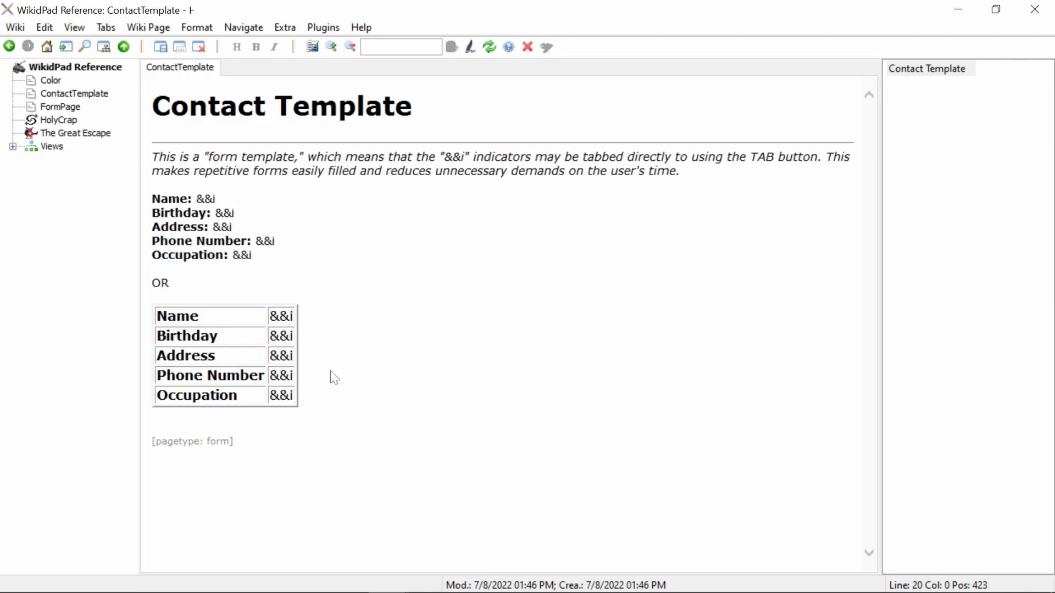
pyautogui.hotkey('ctrl', 'shift', 'space')
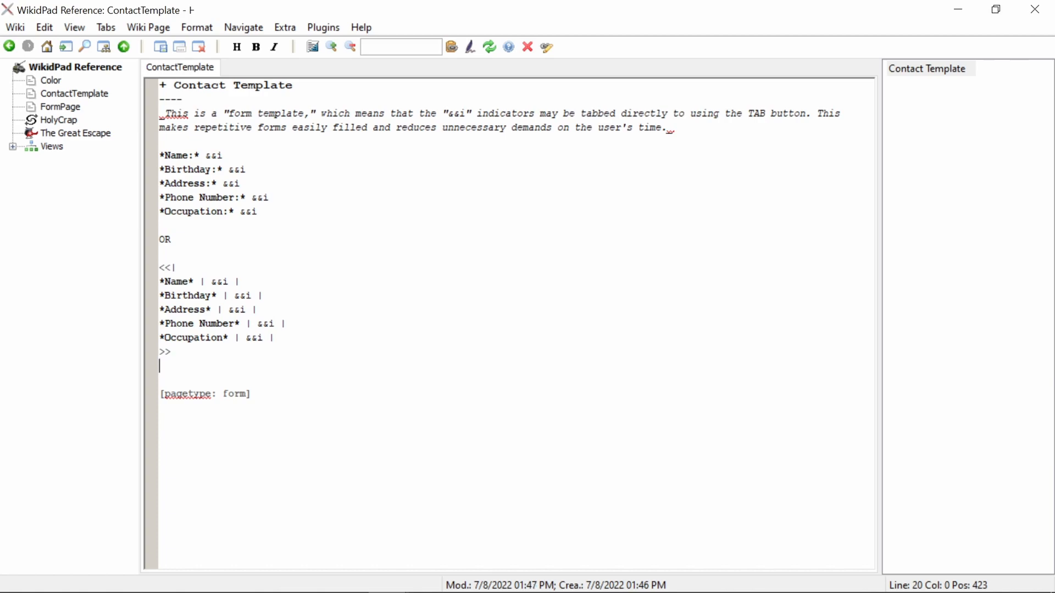
# Return to the WikidPad Reference page and add the line "Now that the template is filled, we can prepare to use it.".
pyautogui.click(109, 70)
pyautogui.write('Now that the template is filled, we ')
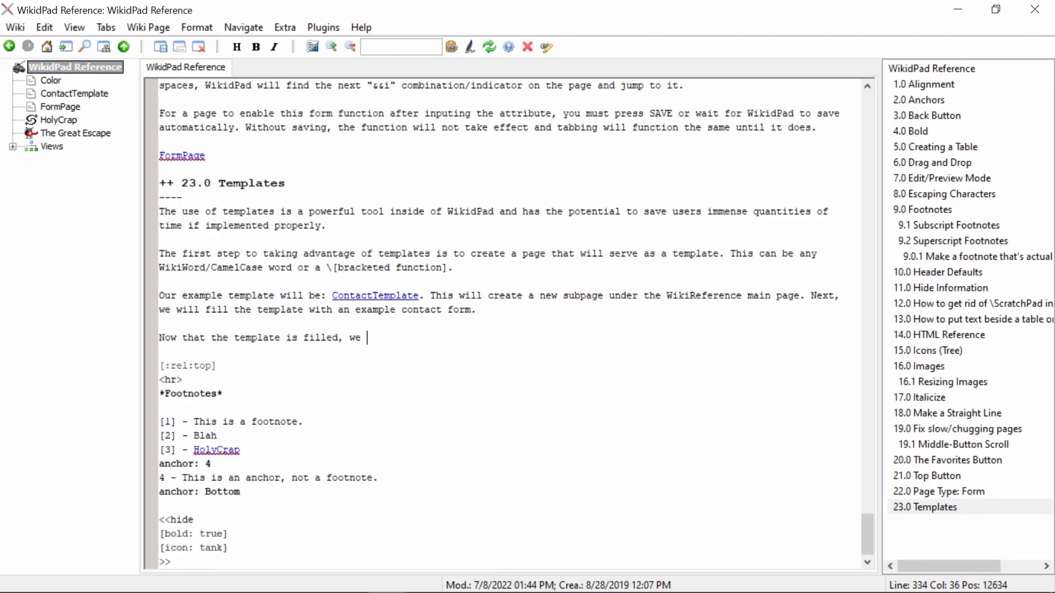
pyautogui.write('can prepare to use it.')
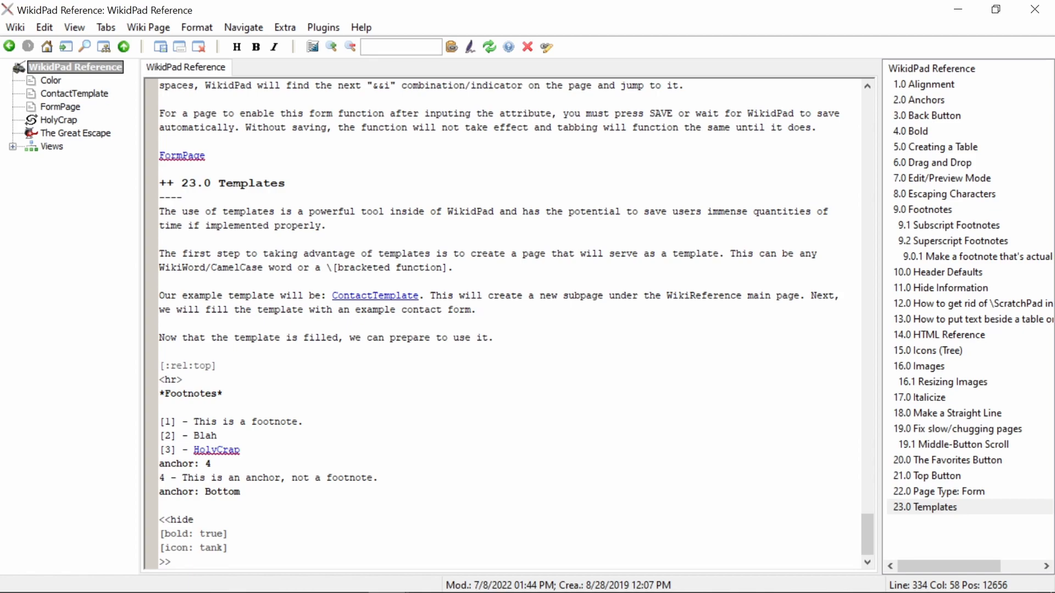
pyautogui.press('Return')
pyautogui.press('Return')
# Add the third-level heading "+++ 23.1 Manually Use Template" below that line.
pyautogui.write('+++ 29')
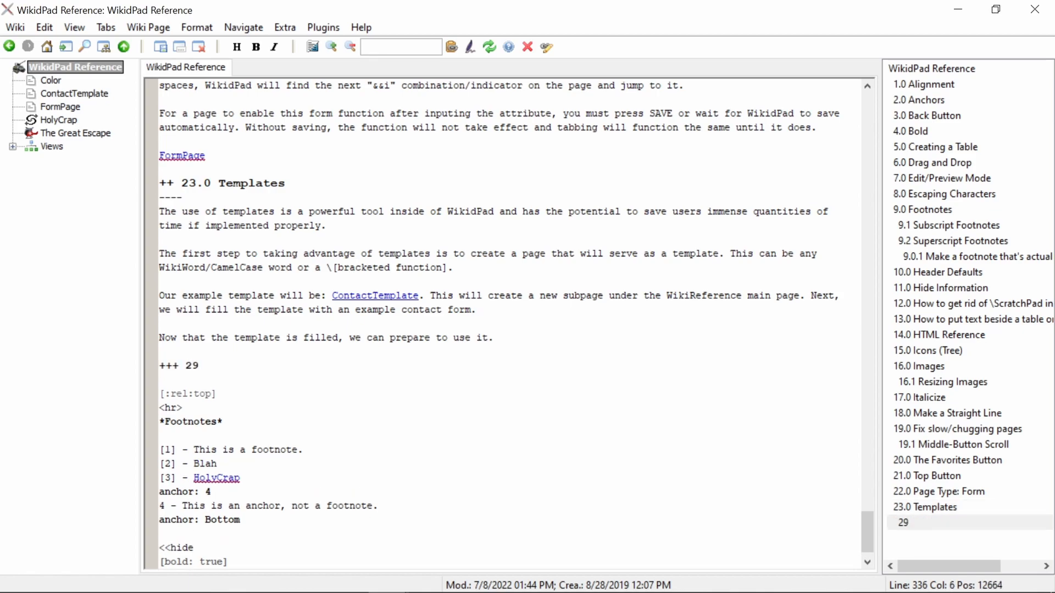
pyautogui.press('BackSpace')
pyautogui.write('3.1 Manually Us')
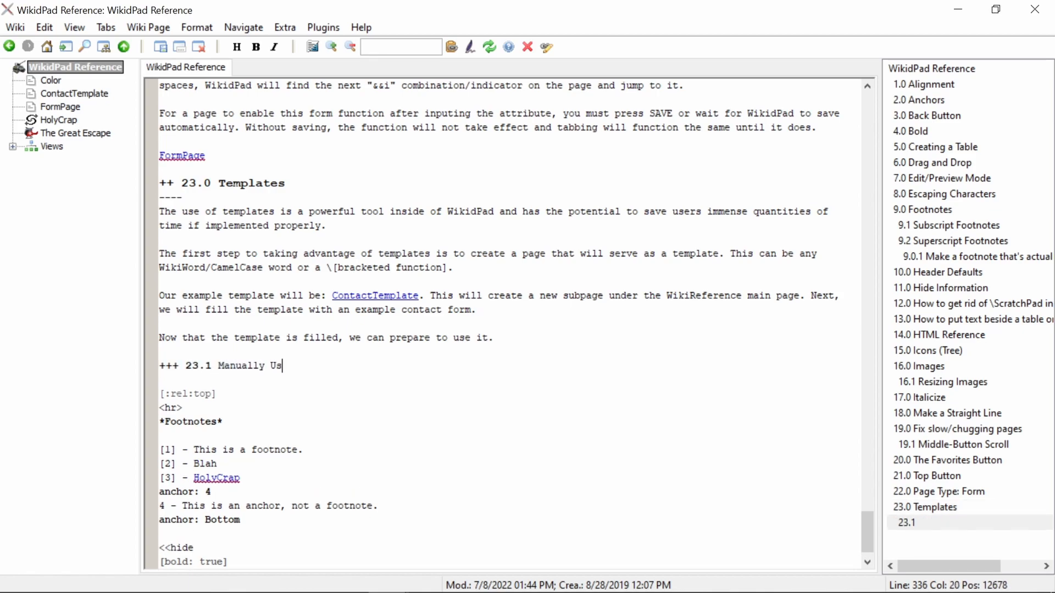
pyautogui.write('e Template')
pyautogui.press('Return')
# Write "One way to use the template is to create a new page and manually implement it via the following sequence:" under the 23.1 heading.
pyautogui.write('One way to use the t')
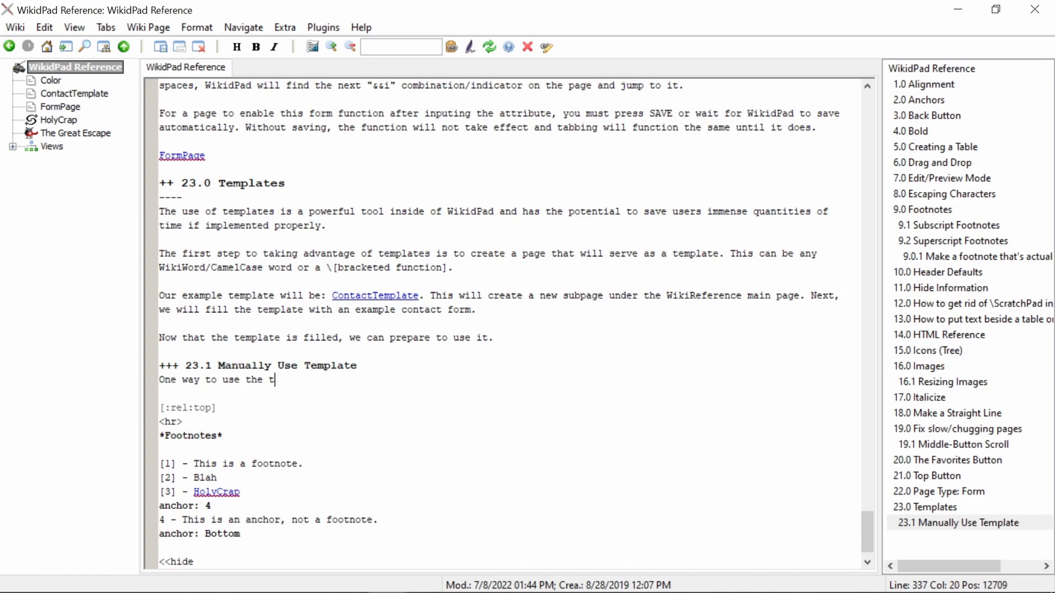
pyautogui.write('emplate is to create a new page and ma')
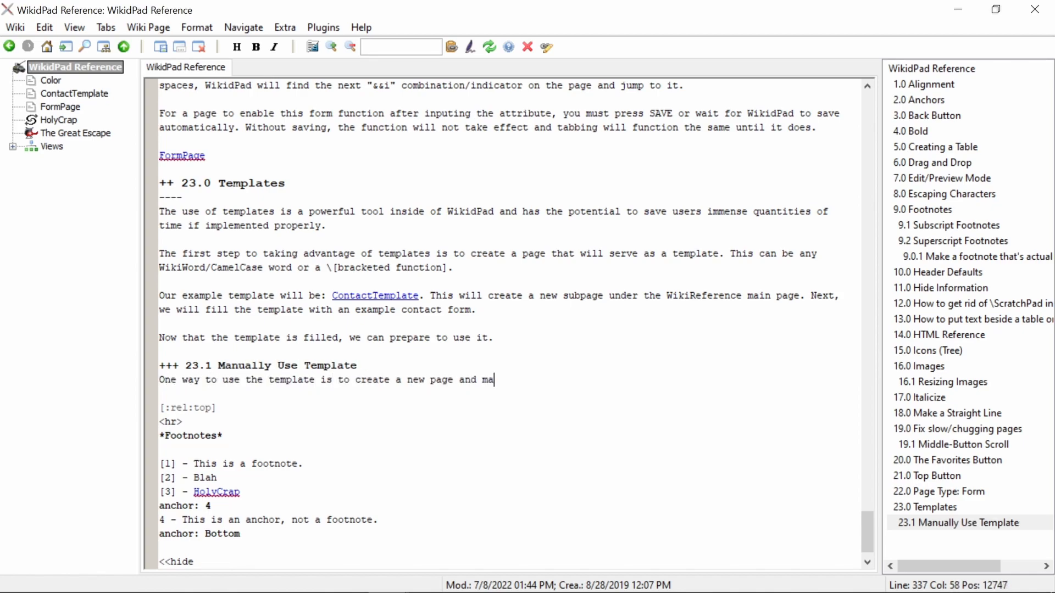
pyautogui.write('nually implement it via the fol')
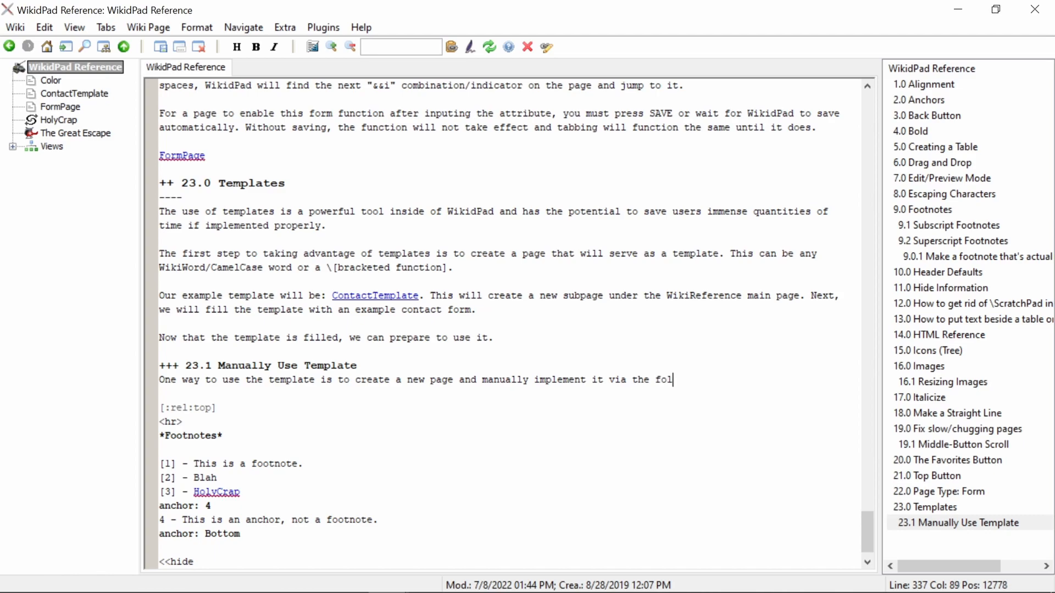
pyautogui.write('lowing sequenc')
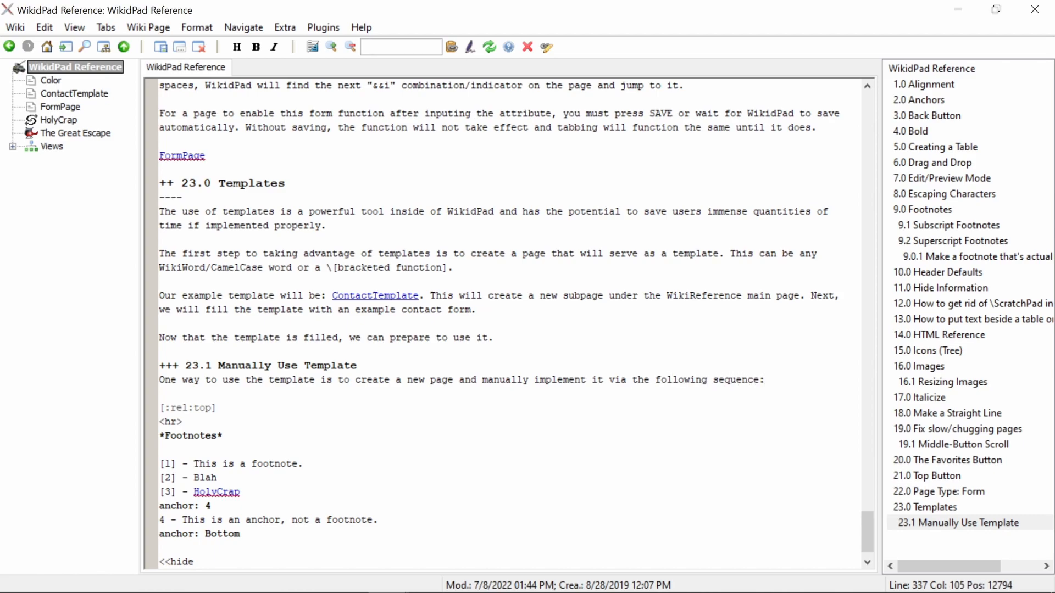
pyautogui.write('e:')
pyautogui.press('Return')
pyautogui.press('Return')
# Start a numbered list with the items "Navigate to the new page", "Right click" and "Select USE TEMPLATE".
pyautogui.write('1. Navigate to the new page')
pyautogui.press('Return')
pyautogui.write('Right click')
pyautogui.press('Return')
pyautogui.write('Select USE TEMPLATE')
pyautogui.press('Return')
# Add item 4 on selecting a template from the list or searching for a Wiki page, with a CAUTION about wiping pre-existing content, and end the list.
pyautogui.write('Select')
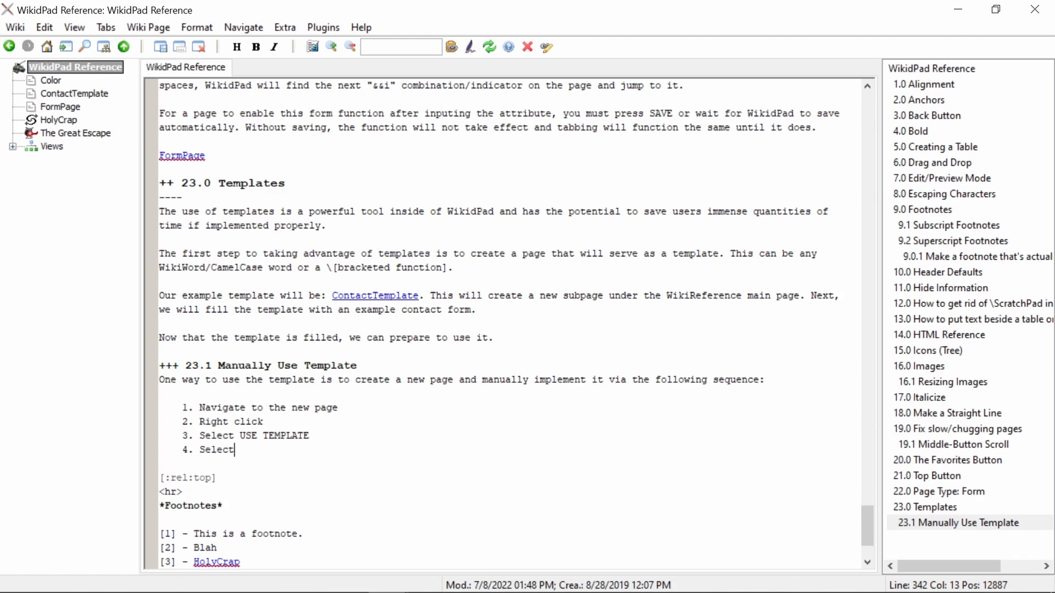
pyautogui.write(' desired template from the ')
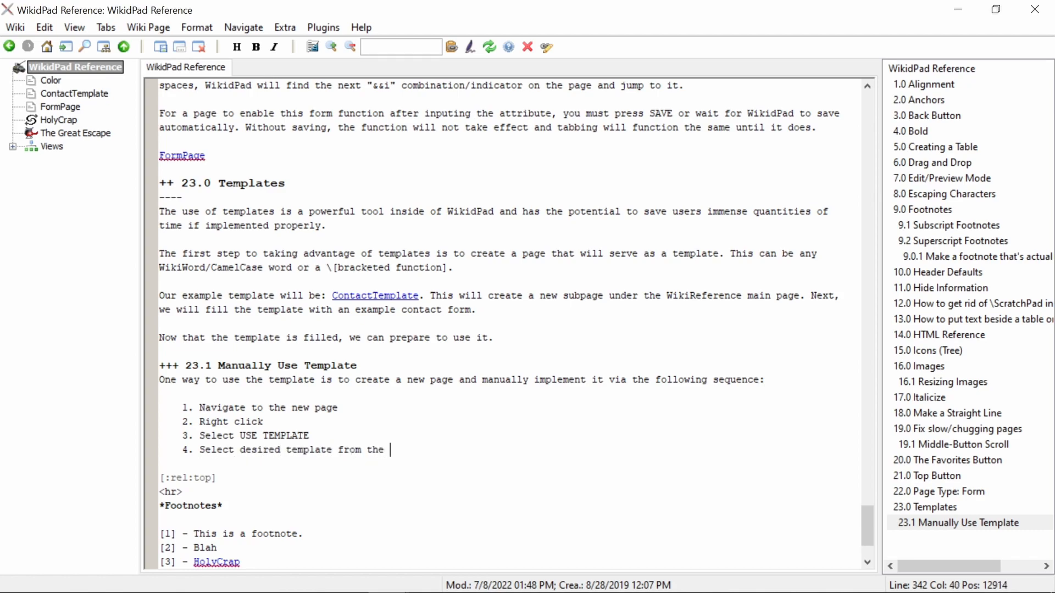
pyautogui.write('list or search for the desired Wiki pa')
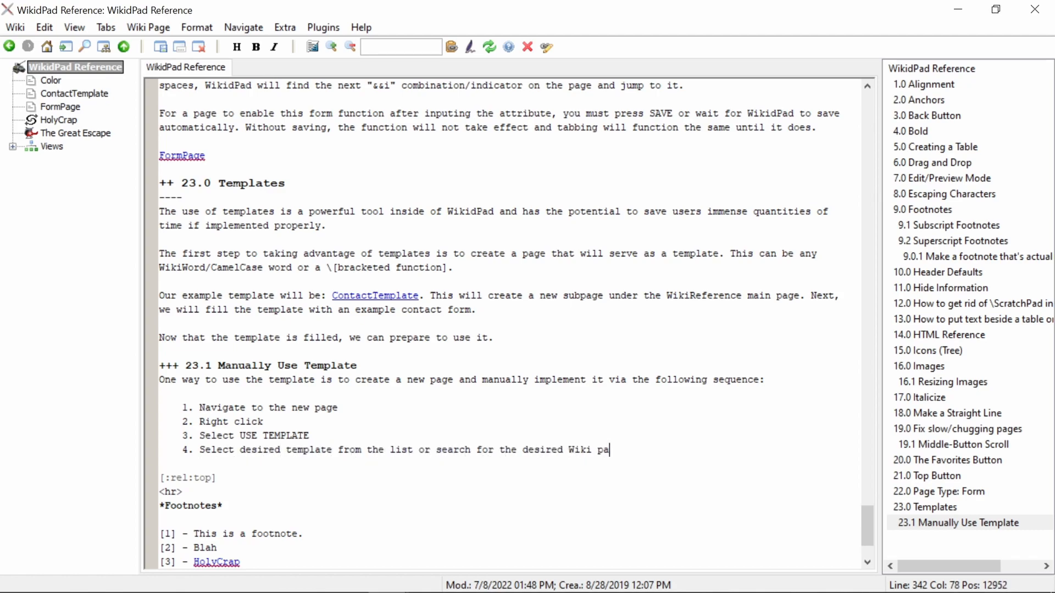
pyautogui.write('ge to use as your template. CAUTI')
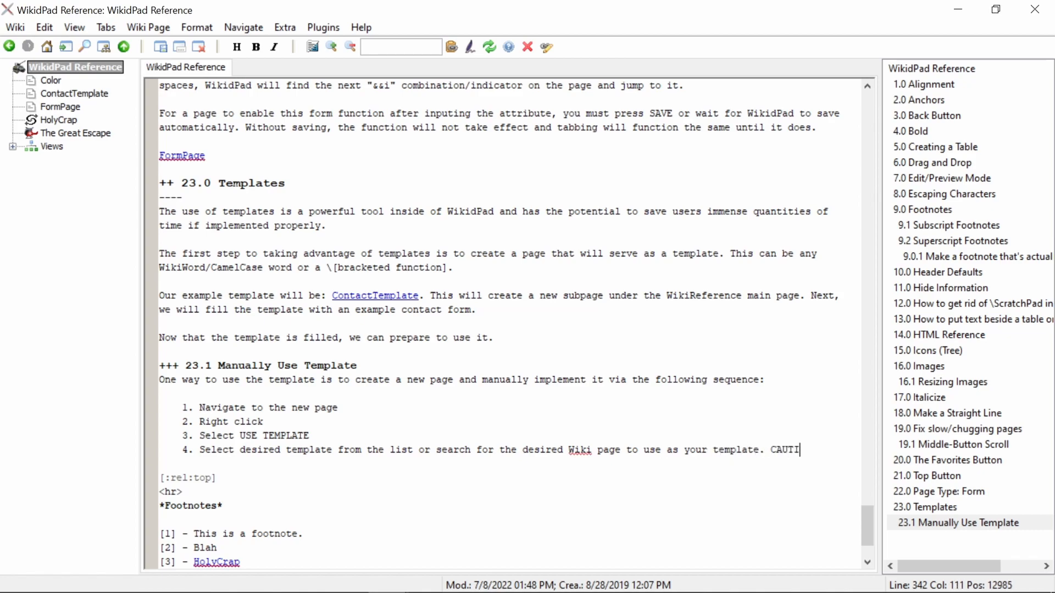
pyautogui.write('ON: implementing a templ')
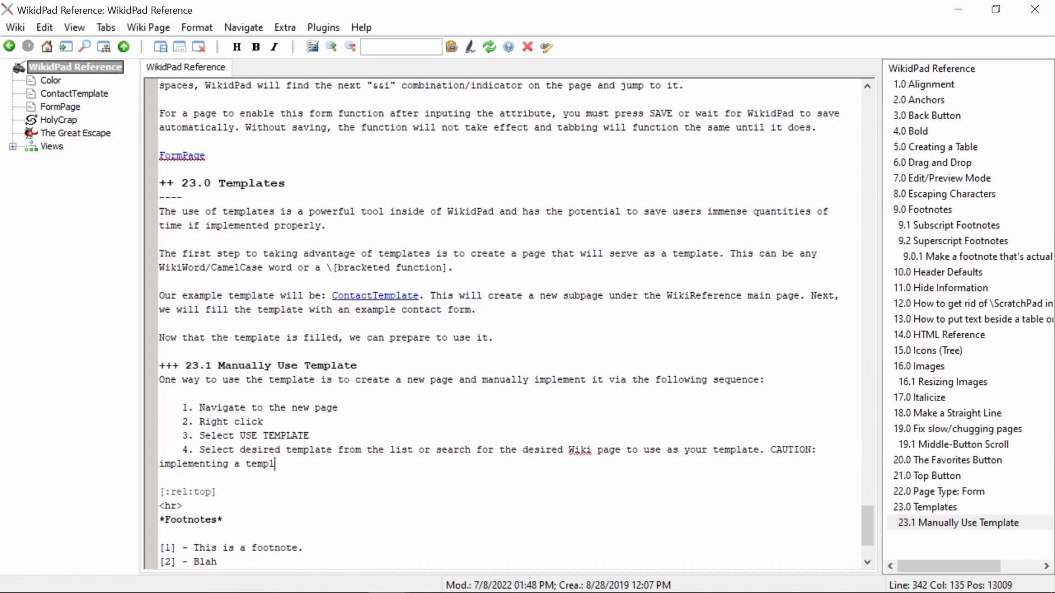
pyautogui.write('ate on a page that ALREAD')
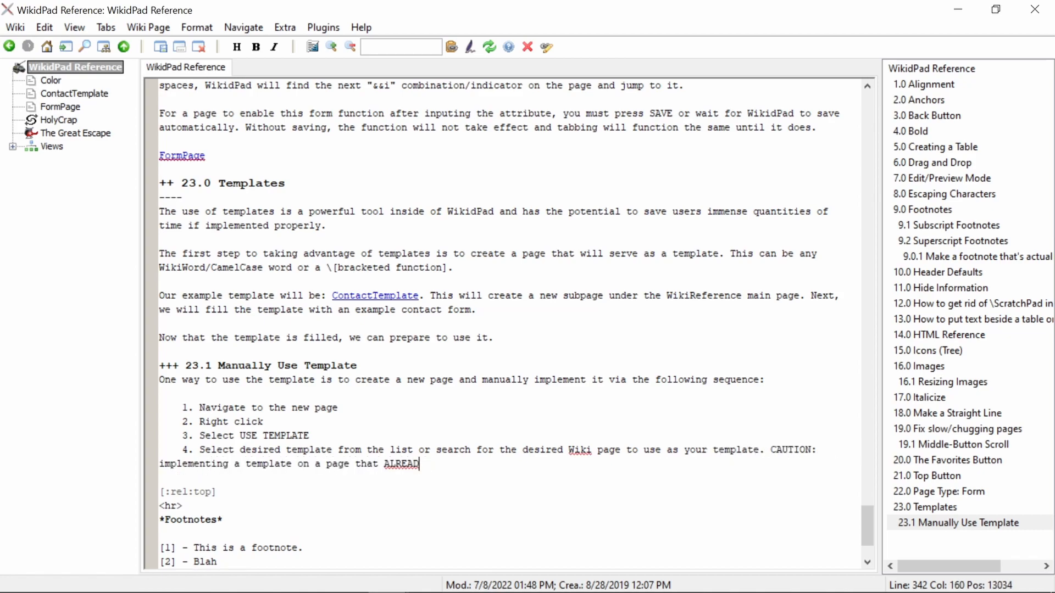
pyautogui.write('Y has content will WIPE OUT ALL PRE-EXIS')
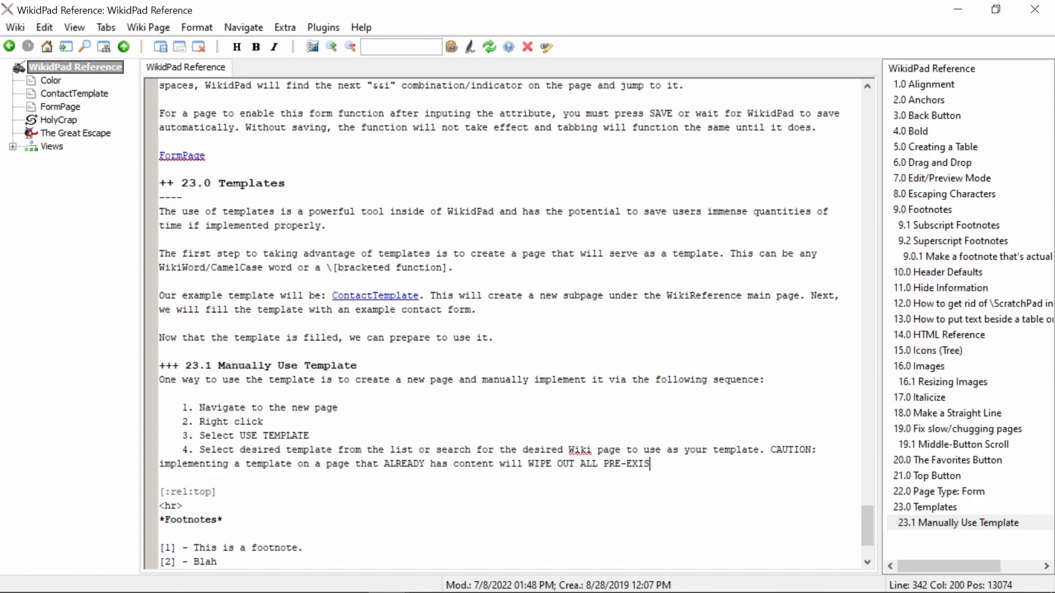
pyautogui.write('TING CONTENT!')
pyautogui.press('Return')
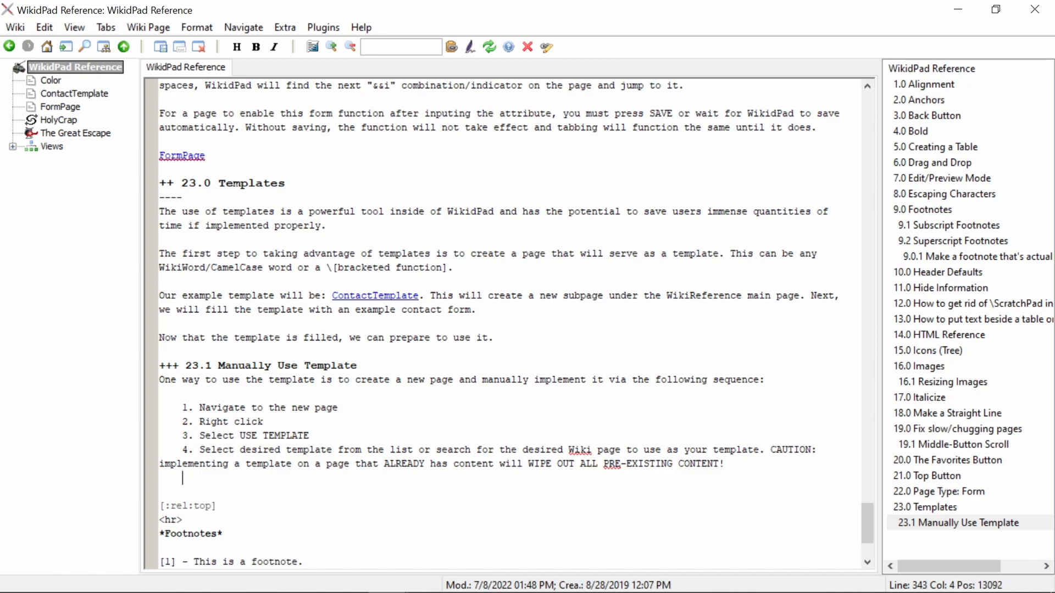
pyautogui.press('BackSpace')
pyautogui.press('BackSpace')
pyautogui.press('BackSpace')
pyautogui.press('BackSpace')
pyautogui.press('Return')
# Add the page link ExampleTemplatepage below the numbered list and open that new page.
pyautogui.scroll(-1, 502, 324)
pyautogui.write('ExampleTemplatepage')
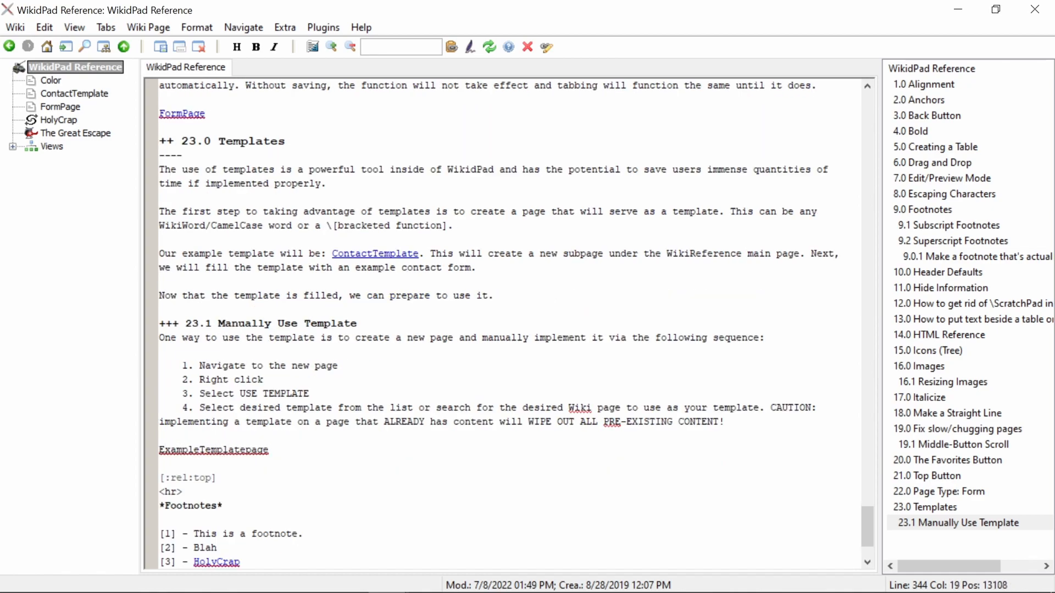
pyautogui.press('Return')
pyautogui.press('Return')
pyautogui.doubleClick(257, 450)
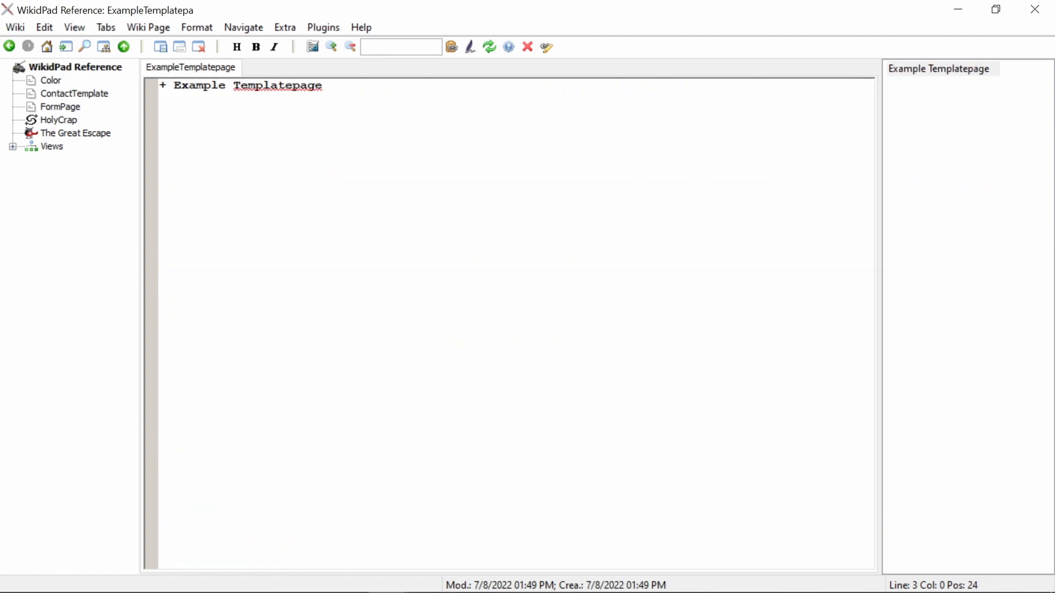
# Apply the ContactTemplate page as the template for the new ExampleTemplatepage.
pyautogui.rightClick(298, 236)
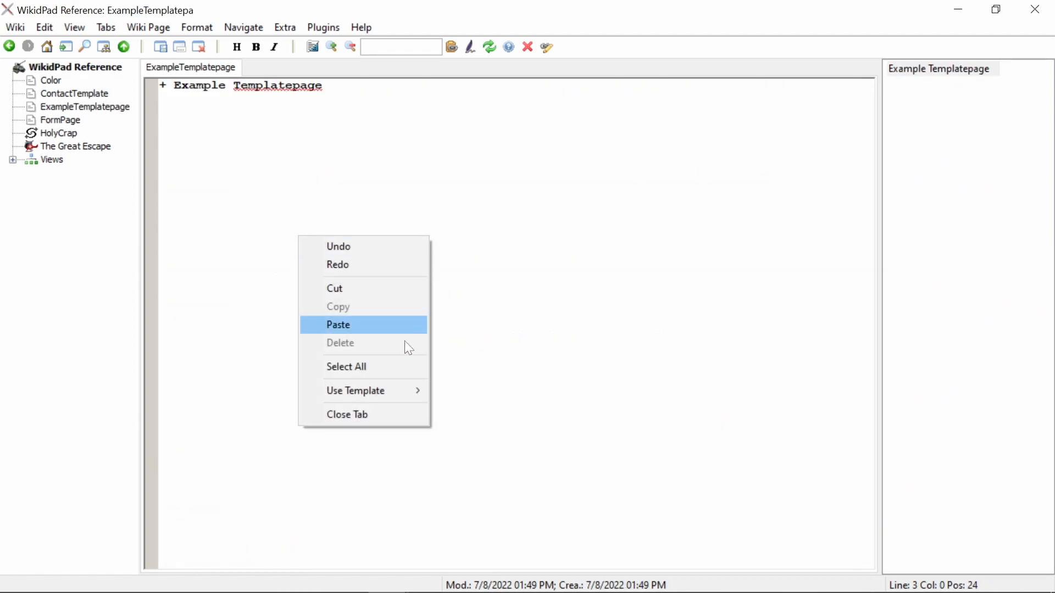
pyautogui.moveTo(398, 400)
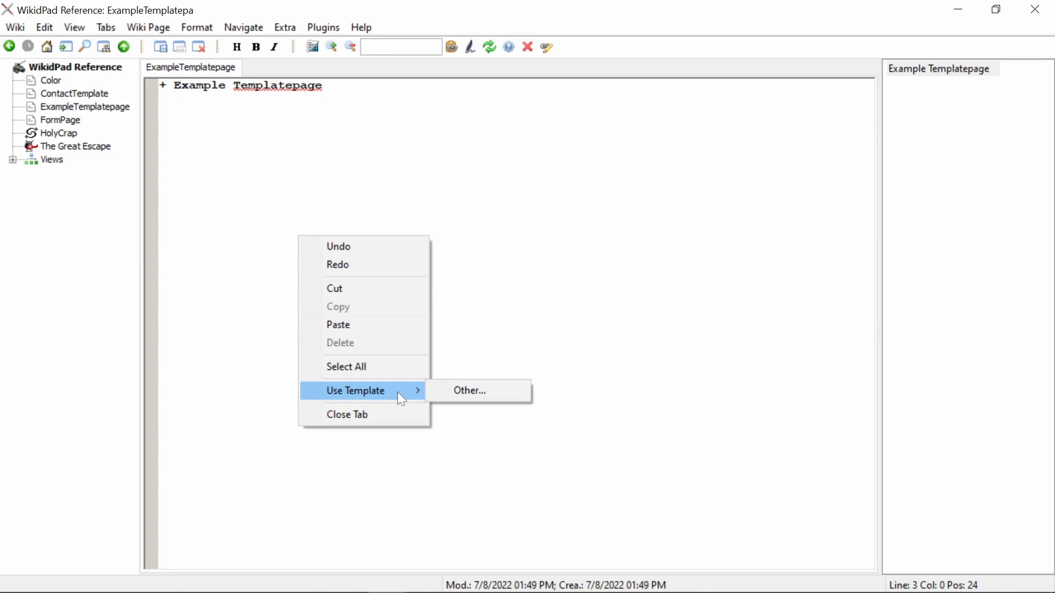
pyautogui.click(453, 389)
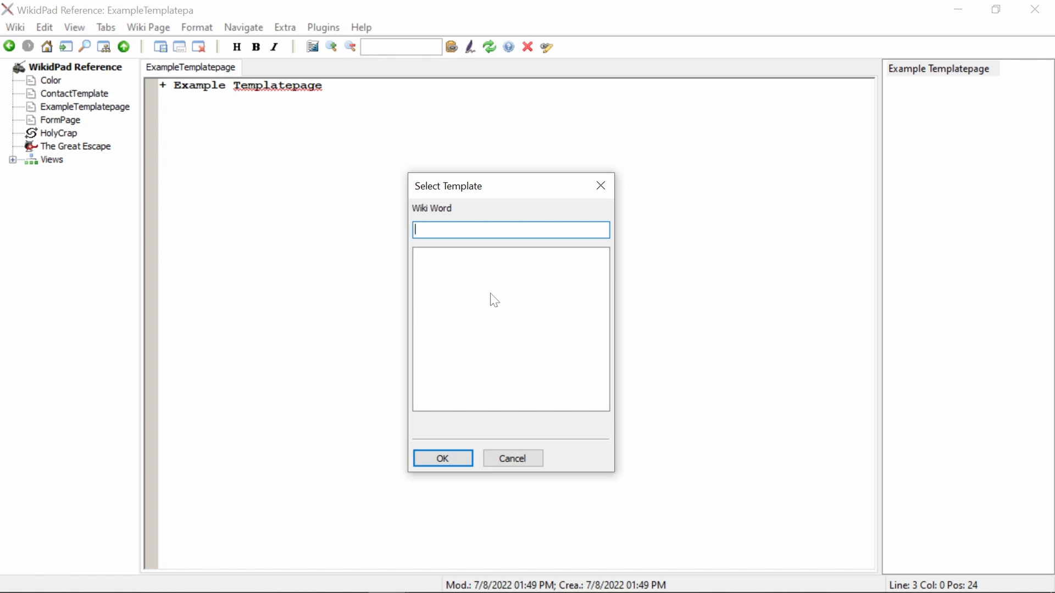
pyautogui.write('Contact')
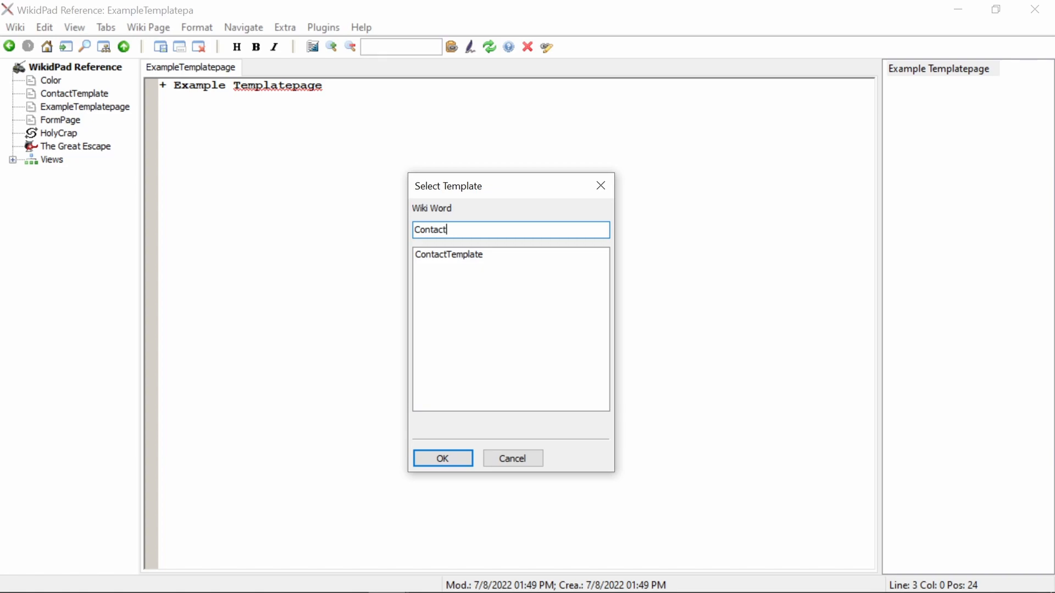
pyautogui.click(500, 257)
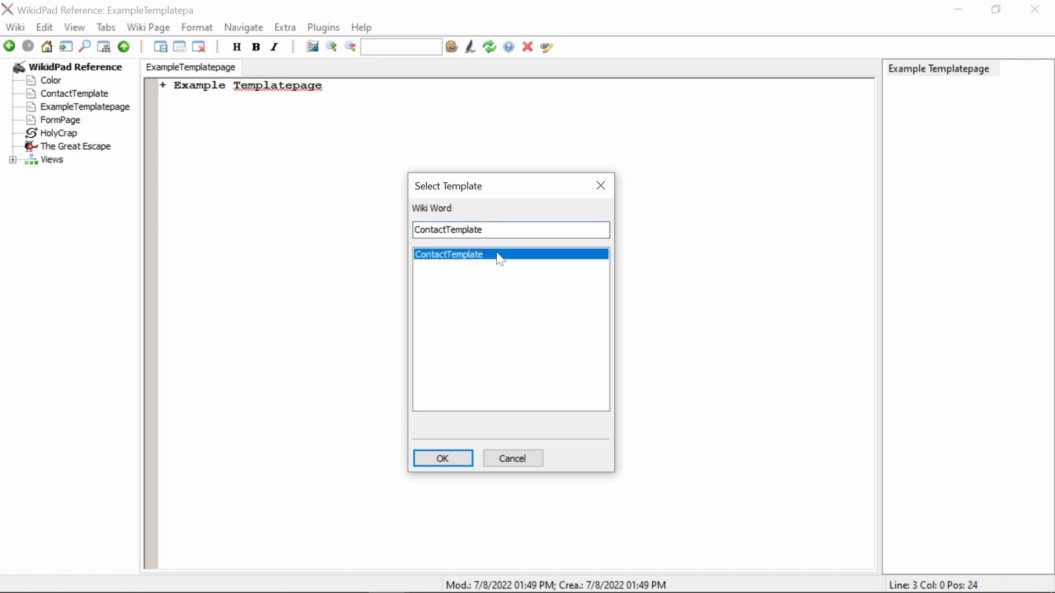
pyautogui.click(449, 458)
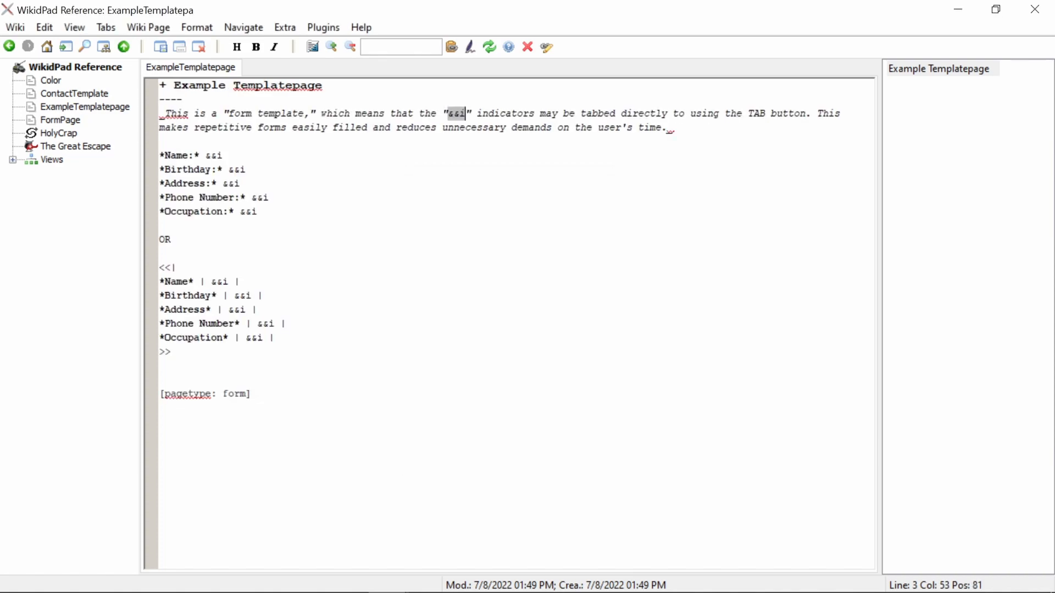
# Examine the page's heading and the contact form content inserted beneath it by highlighting each part.
pyautogui.press('Up')
pyautogui.press('Up')
pyautogui.hotkey('shift', 'Left')
pyautogui.hotkey('shift', 'Left')
pyautogui.hotkey('shift', 'Left')
pyautogui.hotkey('shift', 'Left')
pyautogui.hotkey('shift', 'Left')
pyautogui.hotkey('shift', 'Left')
pyautogui.hotkey('shift', 'Left')
pyautogui.hotkey('shift', 'Left')
pyautogui.hotkey('shift', 'Left')
pyautogui.hotkey('shift', 'Left')
pyautogui.hotkey('shift', 'Left')
pyautogui.hotkey('shift', 'Left')
pyautogui.hotkey('shift', 'Left')
pyautogui.hotkey('shift', 'Left')
pyautogui.hotkey('shift', 'Left')
pyautogui.hotkey('shift', 'Left')
pyautogui.hotkey('shift', 'Left')
pyautogui.hotkey('shift', 'Left')
pyautogui.hotkey('shift', 'Left')
pyautogui.hotkey('shift', 'Left')
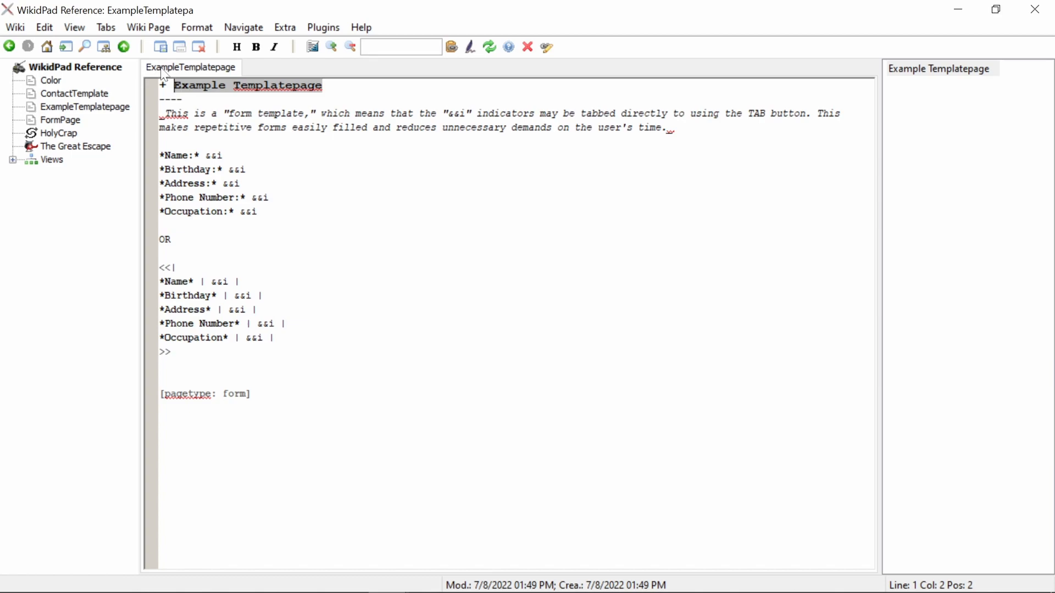
pyautogui.click(160, 102)
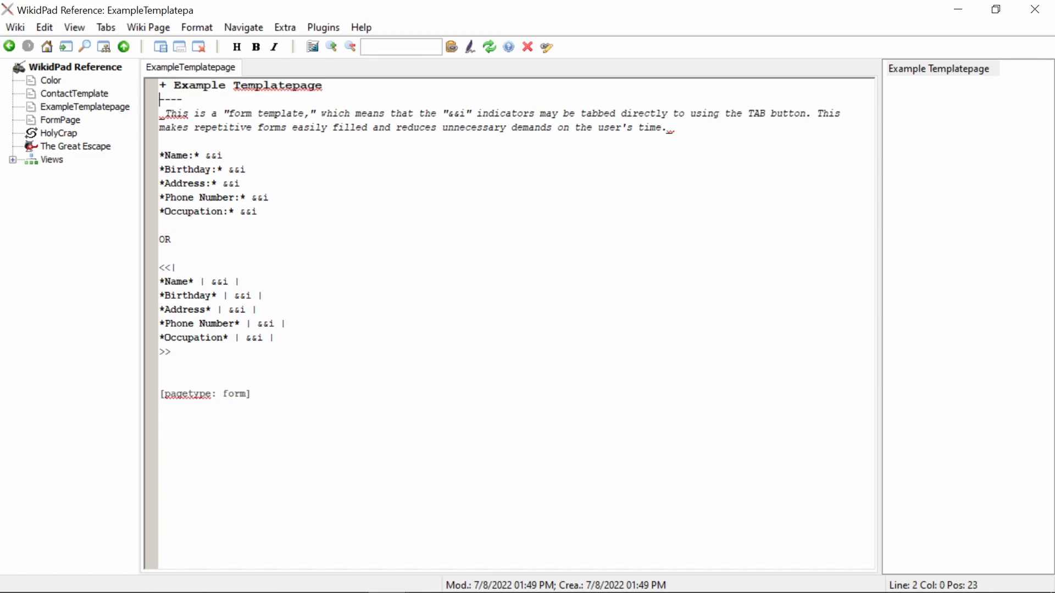
pyautogui.hotkey('shift', 'Down')
pyautogui.hotkey('shift', 'Down')
pyautogui.hotkey('shift', 'Down')
pyautogui.hotkey('shift', 'Down')
pyautogui.hotkey('shift', 'Down')
pyautogui.hotkey('shift', 'Down')
pyautogui.hotkey('shift', 'Down')
pyautogui.hotkey('shift', 'Down')
pyautogui.hotkey('shift', 'Down')
pyautogui.hotkey('shift', 'Down')
pyautogui.hotkey('shift', 'Down')
pyautogui.hotkey('shift', 'Down')
pyautogui.hotkey('shift', 'Down')
pyautogui.hotkey('shift', 'Down')
pyautogui.hotkey('shift', 'Down')
pyautogui.hotkey('shift', 'Down')
pyautogui.hotkey('shift', 'Down')
pyautogui.hotkey('shift', 'Down')
pyautogui.hotkey('shift', 'Down')
pyautogui.hotkey('shift', 'Down')
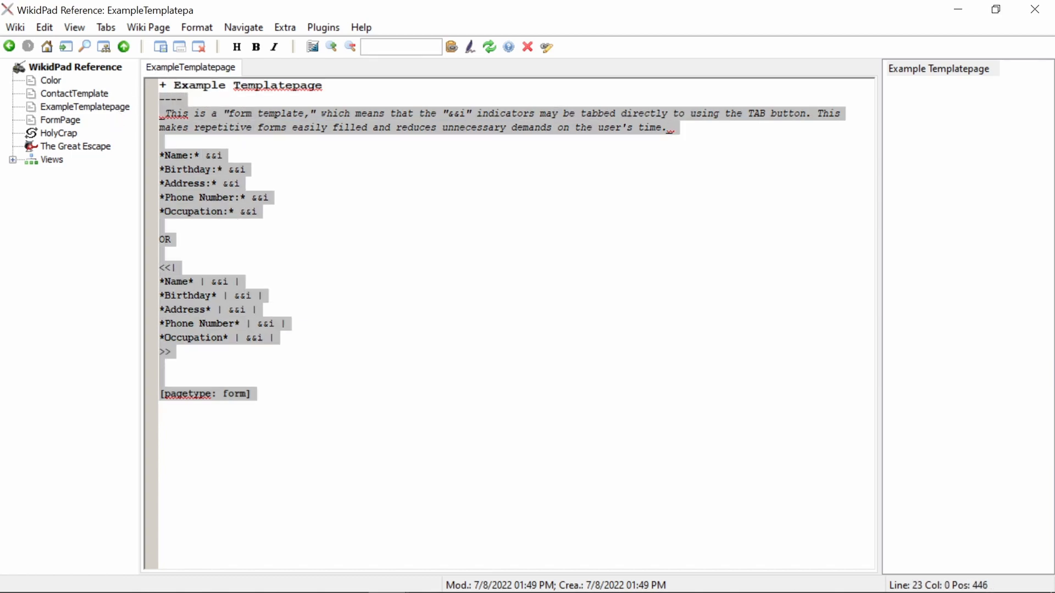
# Return to the main WikidPad Reference page and add the heading "+++ 23.2 Autogenerating Template" below the ExampleTemplatepage link.
pyautogui.click(74, 94)
pyautogui.click(86, 68)
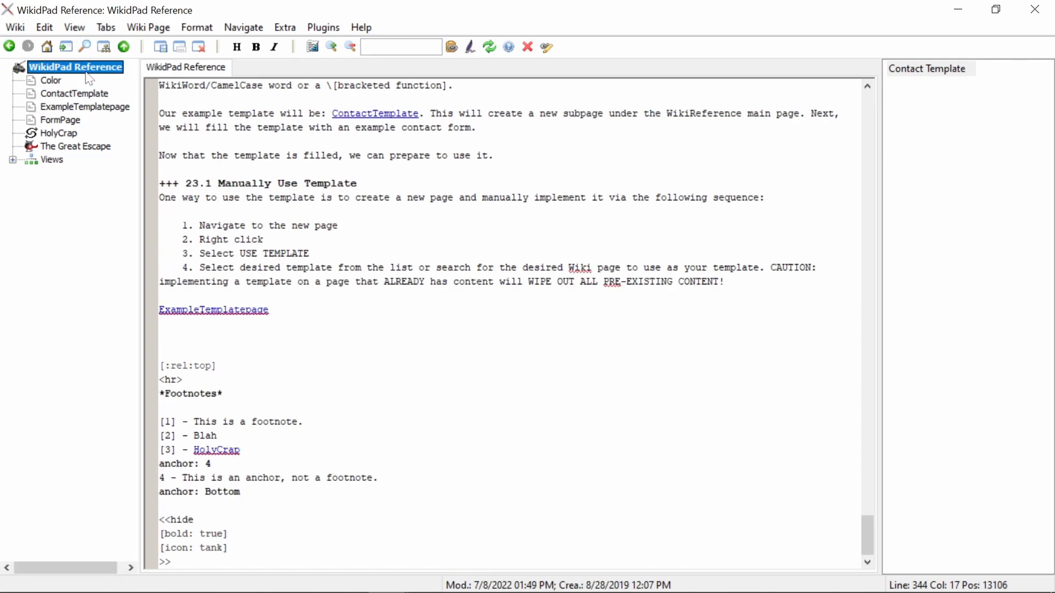
pyautogui.write('+++ ')
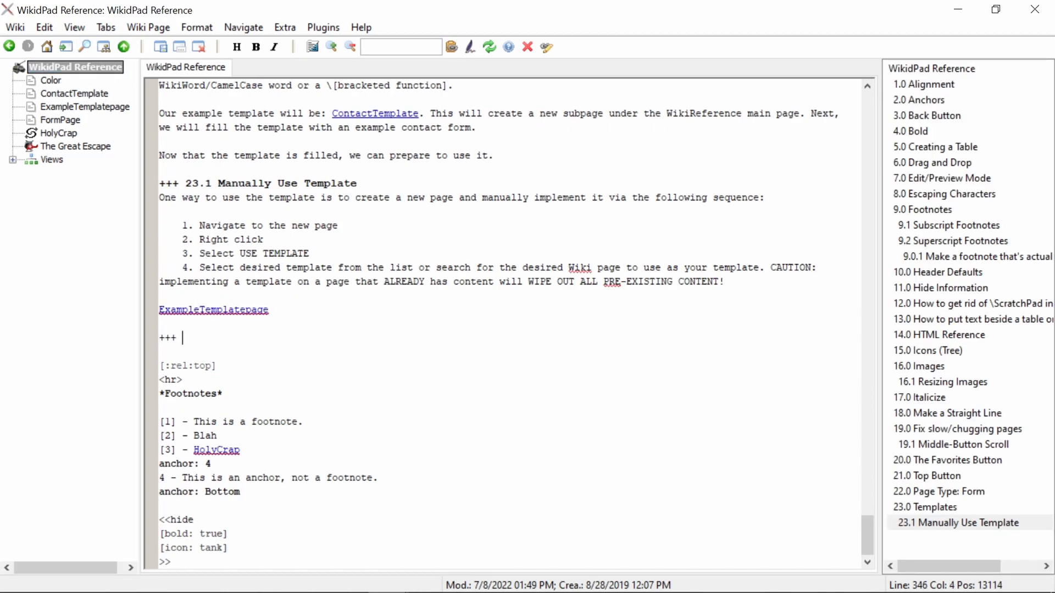
pyautogui.write('23.2 Autogenerating Template')
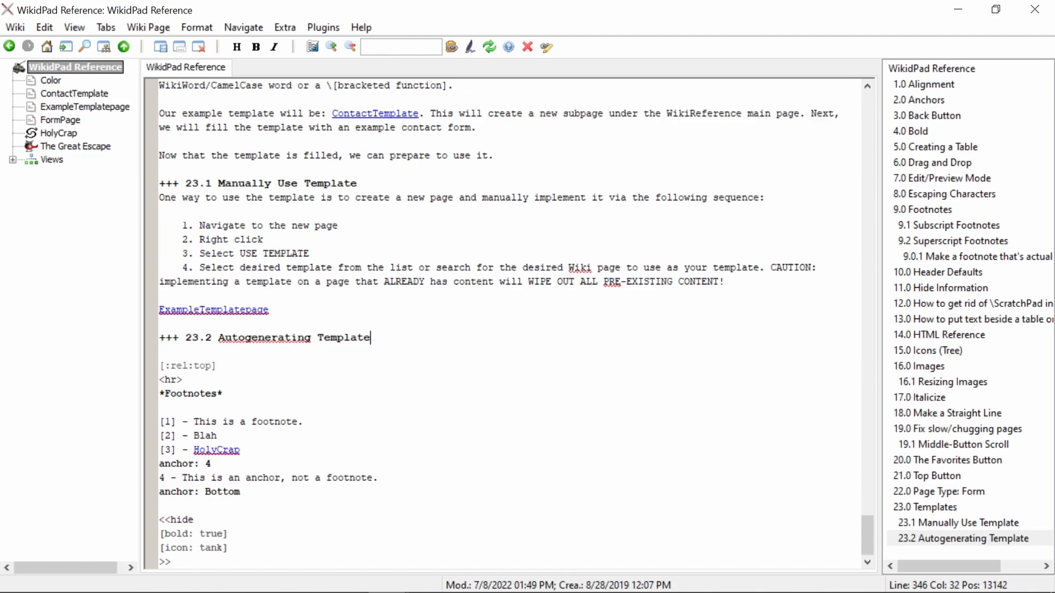
# Write "Alternatively, you can establish a base page from which all subsequent pages (children) will use the desired template." under the 23.2 heading.
pyautogui.press('Return')
pyautogui.write('Alternatively, you can establish a base page from which all subsequent pages (children) will use the desired template.')
pyautogui.press('Return')
pyautogui.press('Return')
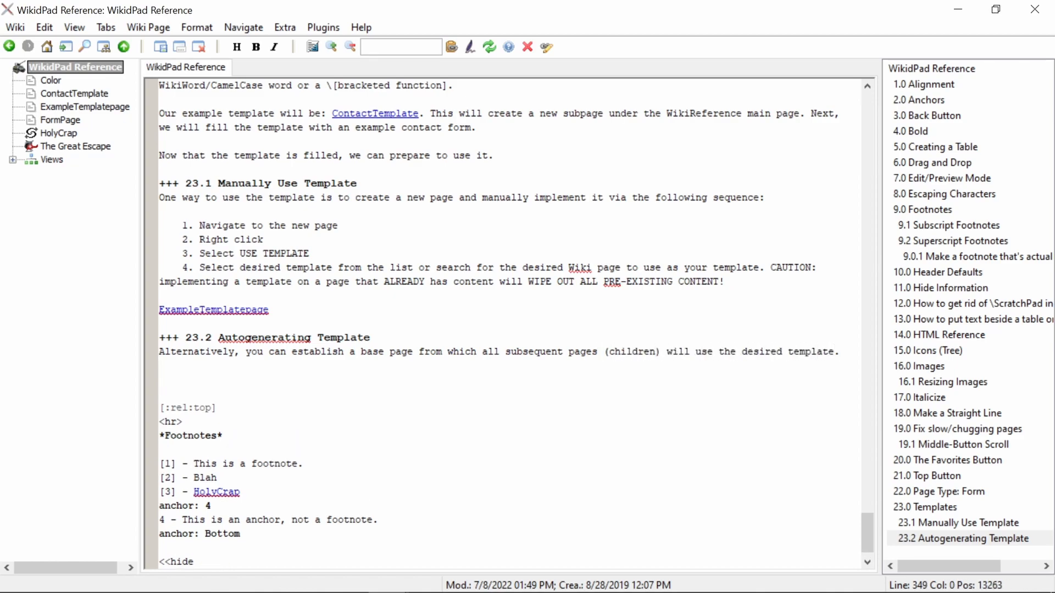
# Add the line "Navigate to ContactsExample to see more." and open the new ContactsExample page from its link.
pyautogui.write('Navigate to Contac')
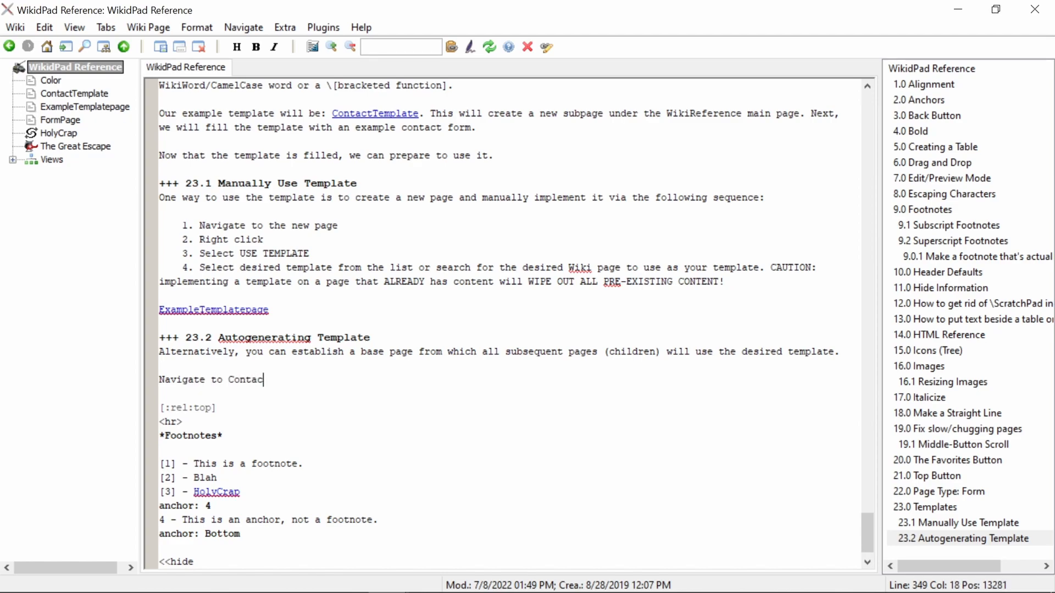
pyautogui.write('tsExample to see more.')
pyautogui.press('Return')
pyautogui.press('Return')
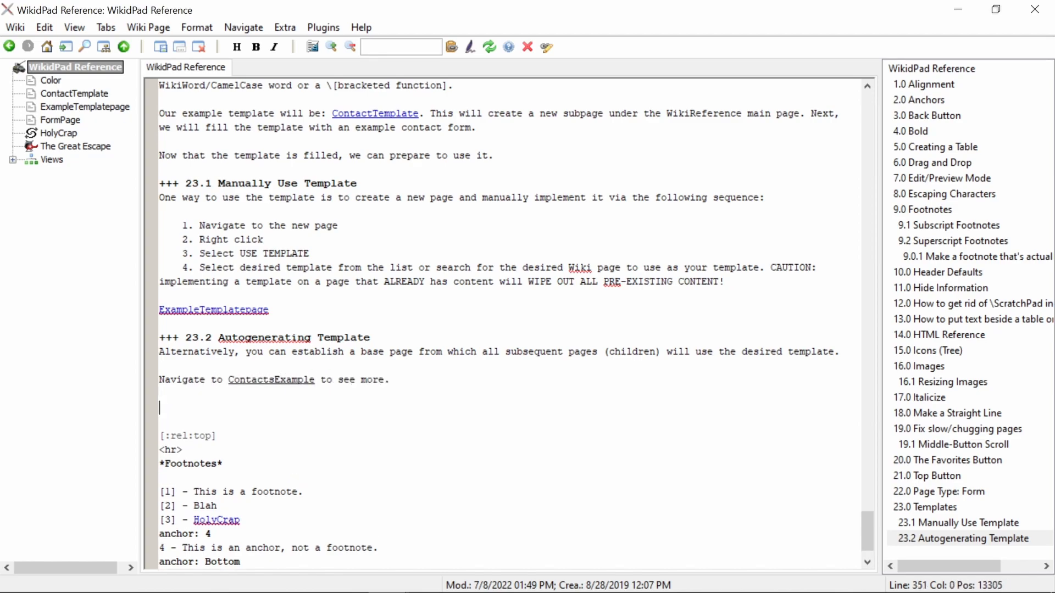
pyautogui.moveTo(315, 380); pyautogui.dragTo(233, 380)
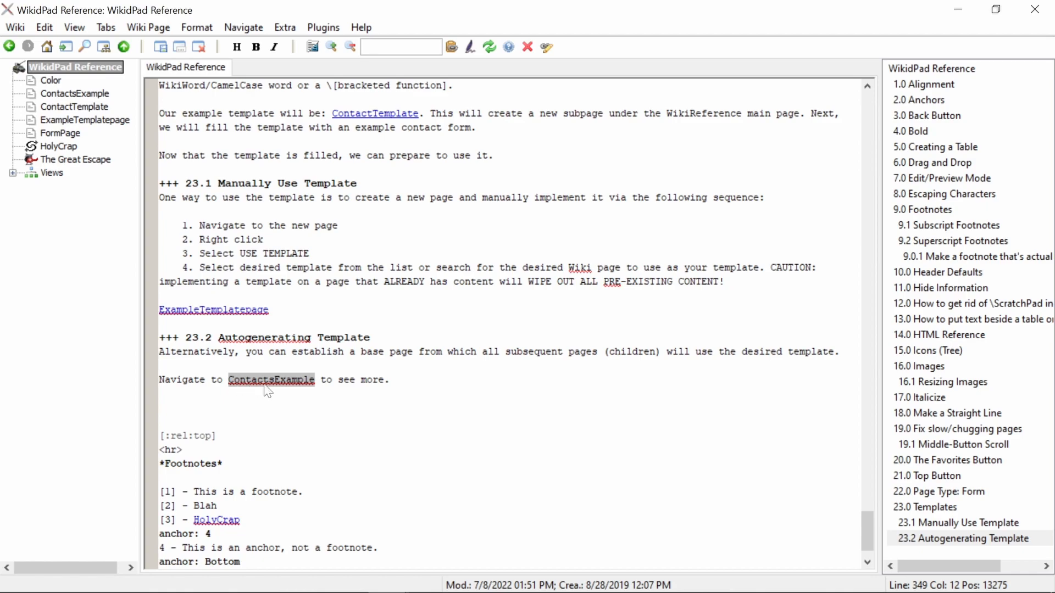
pyautogui.click(326, 380)
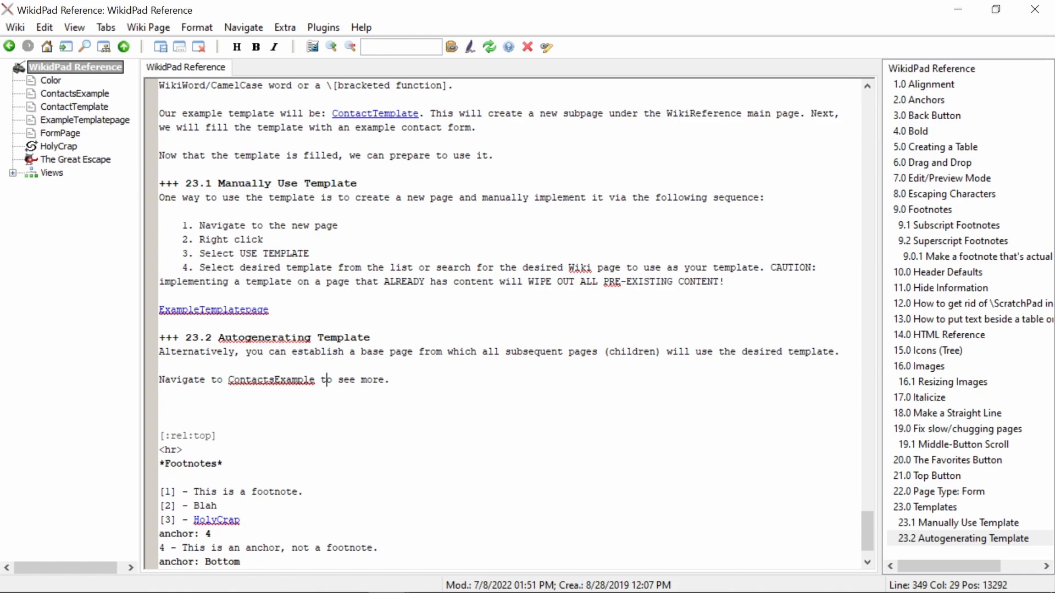
pyautogui.keyDown('ctrl'); pyautogui.click(280, 379); pyautogui.keyUp('ctrl')
# Below a "----" rule, explain that auto-generating templates must first be defined as a page attribute, visible in Editor View as \[template: ContactTemplate].
pyautogui.write('To')
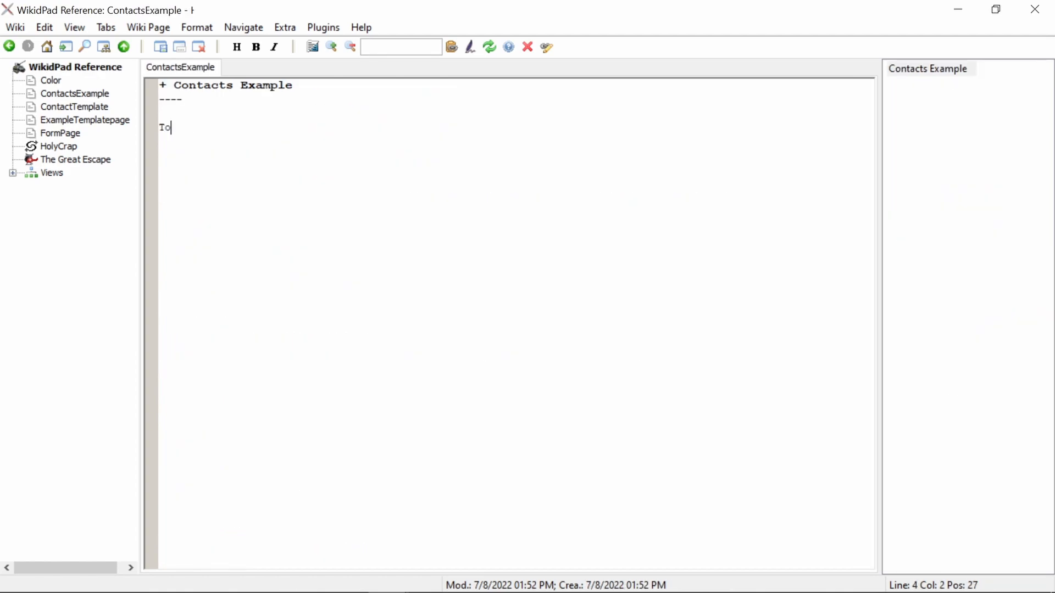
pyautogui.write(' enable the auto-generating template func')
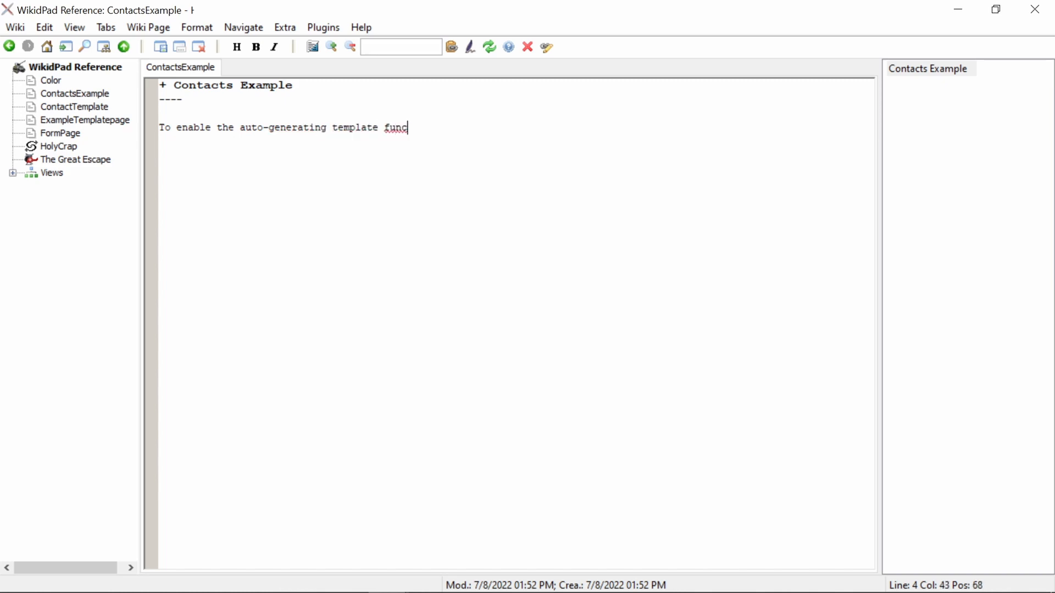
pyautogui.write('tion as discussed on the WikiReference ')
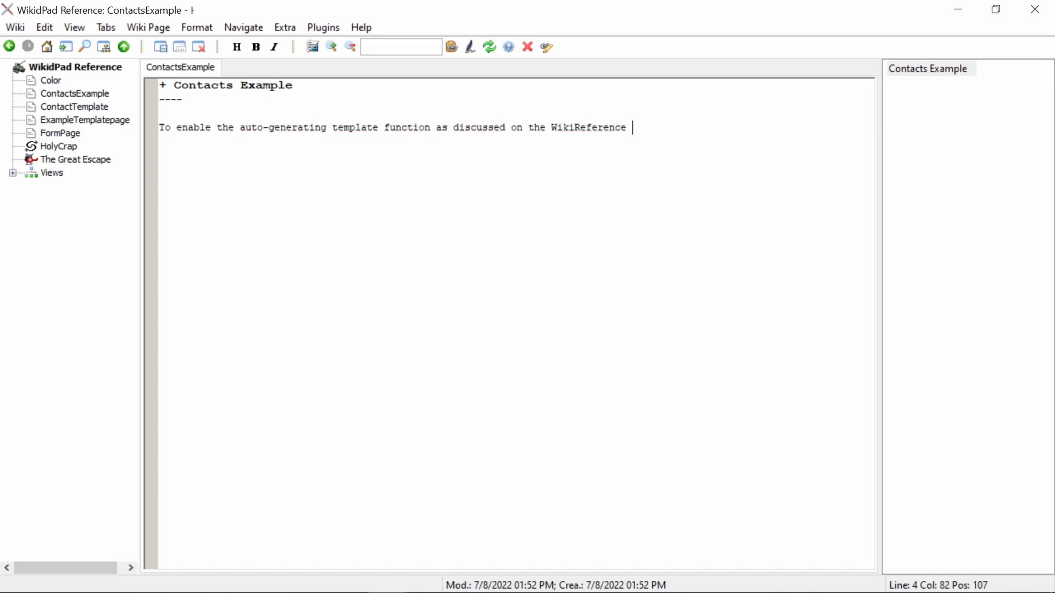
pyautogui.write('page, you must first define that function as a p')
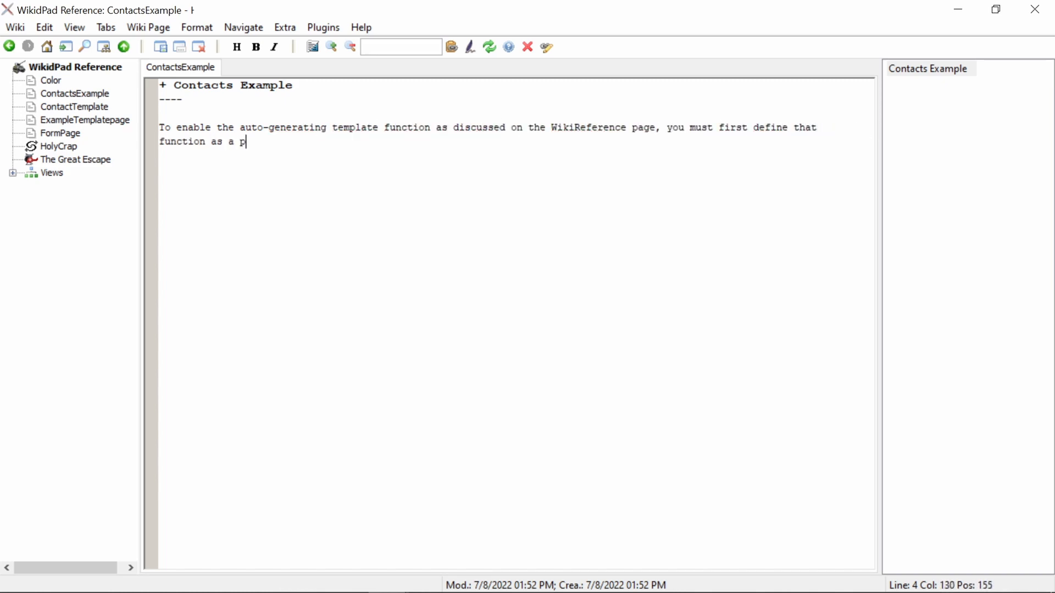
pyautogui.write('age attribute. View this page in Editor View to see the followin')
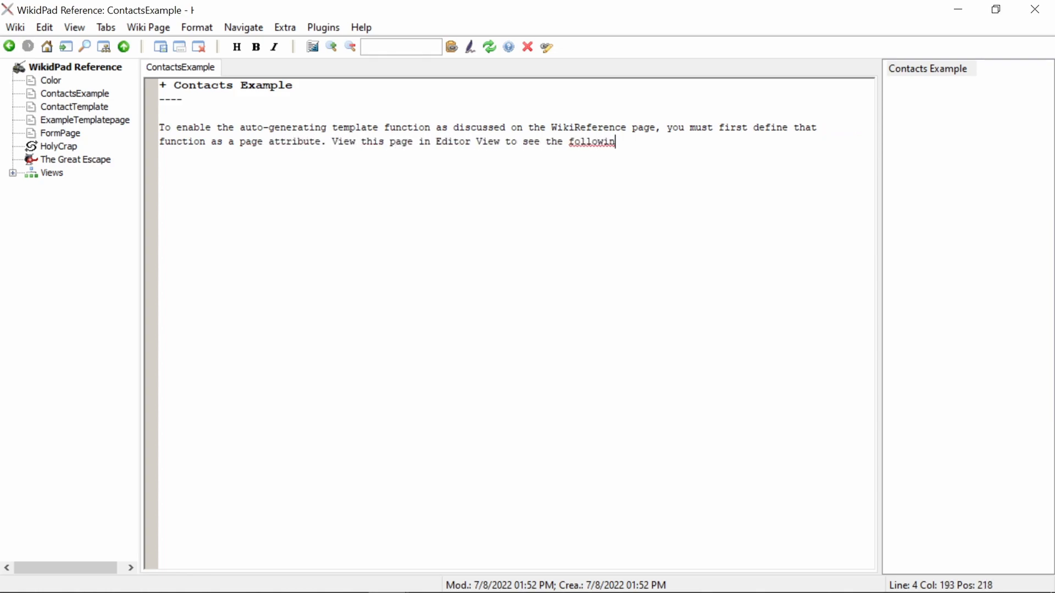
pyautogui.write('g function near the bottom of the page:')
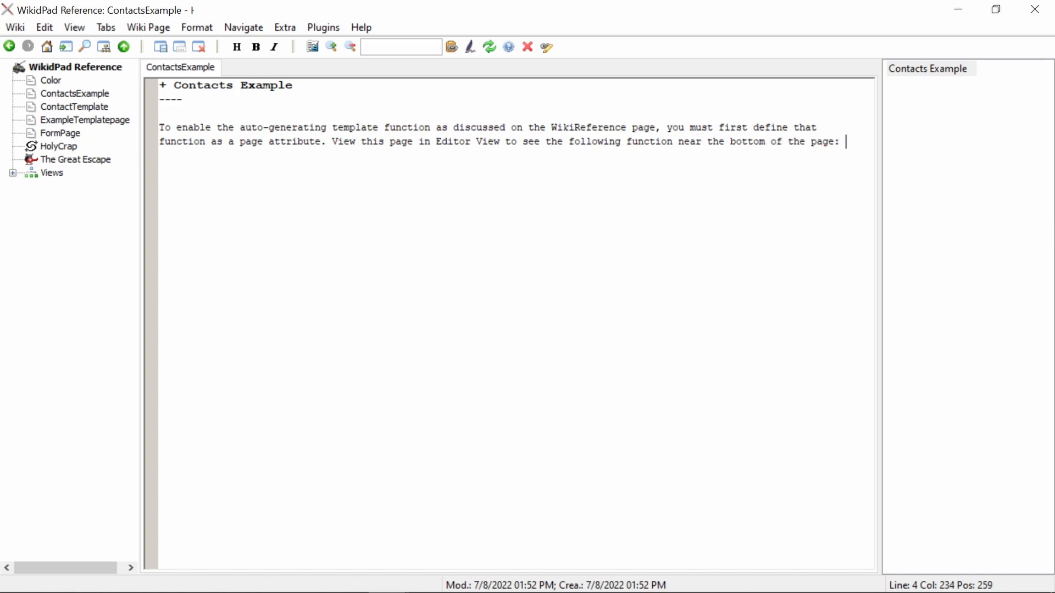
pyautogui.write('\\[template: Contac')
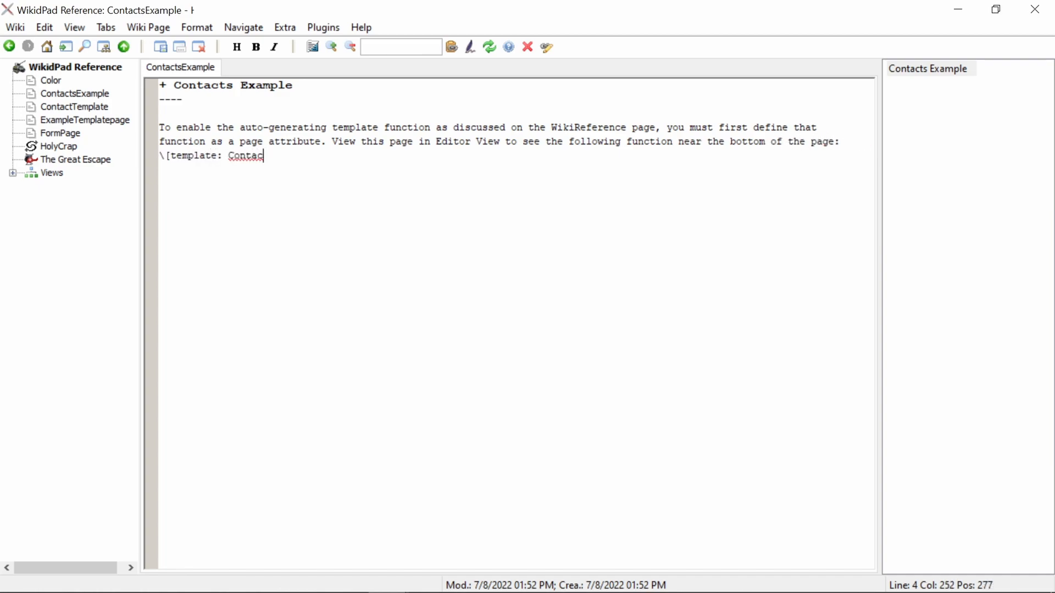
pyautogui.write('tTemplate].')
# Add a paragraph noting that the bottom function does not link to the ContactTemplate page but is an attribute helping define the current page's operation.
pyautogui.press('Return')
pyautogui.press('Return')
pyautogui.write('Notice that the function at the bottom of the page ')
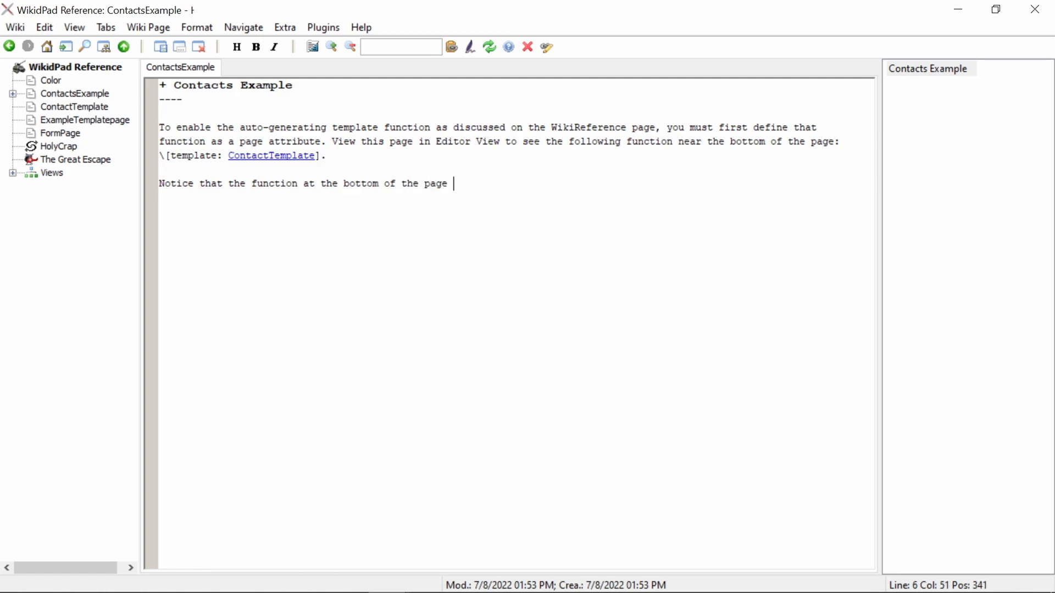
pyautogui.write('does not link to the ContactTemplate ')
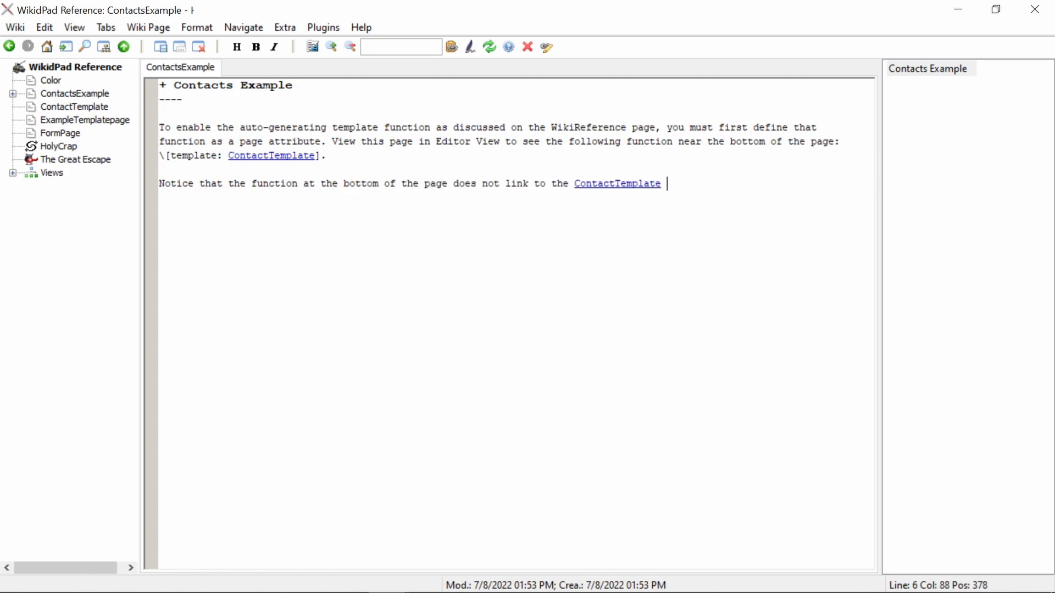
pyautogui.write('page. Rather, it is functioning as an at')
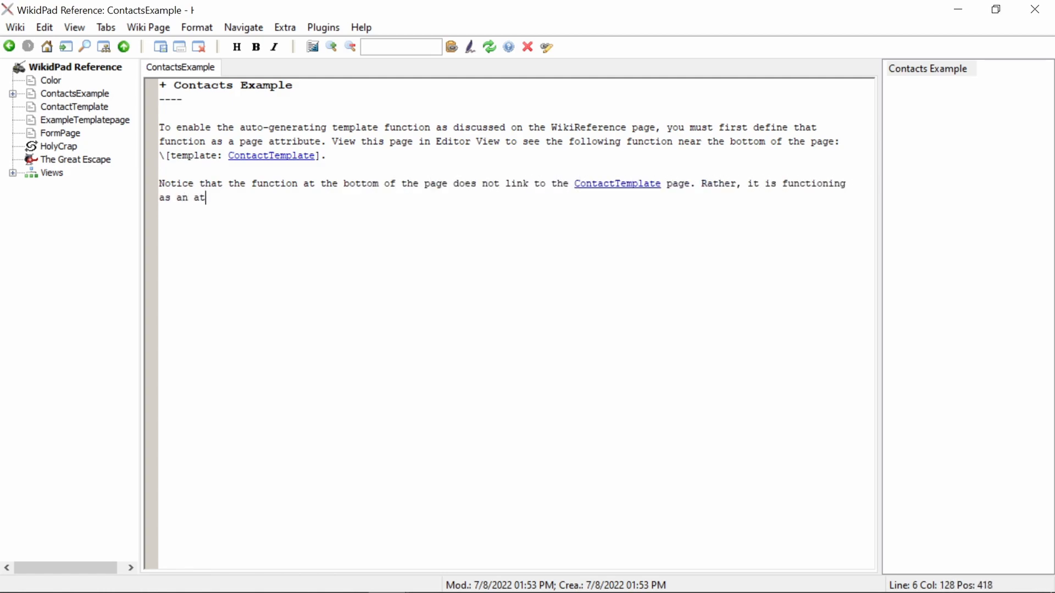
pyautogui.write('tribute helping to define the operation of teh current page.')
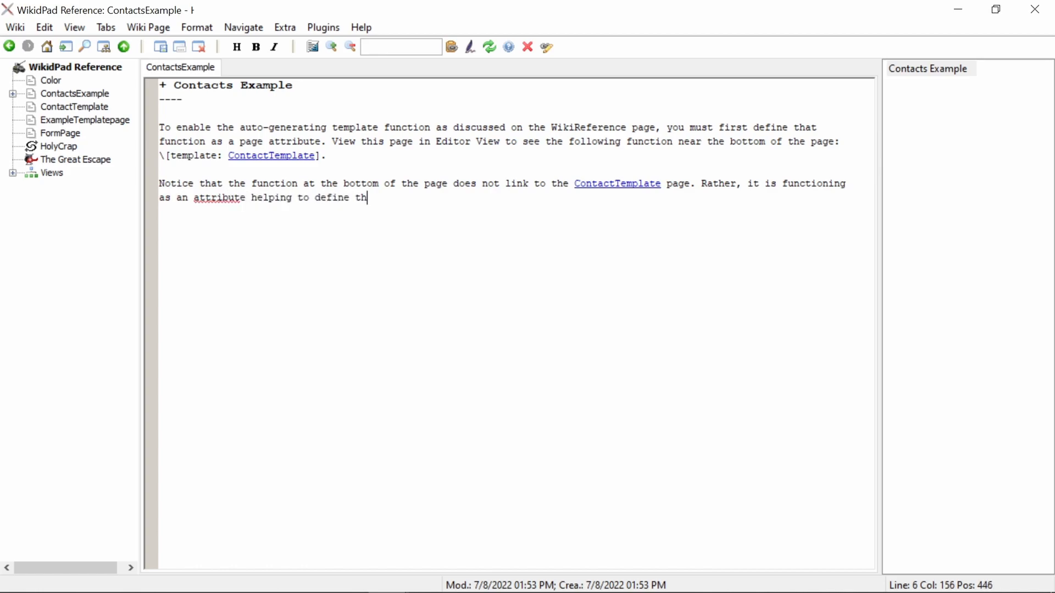
# Add the page attribute [template: ContactTemplate] at the end of the ContactsExample page.
pyautogui.press('Return')
pyautogui.press('Return')
pyautogui.press('Return')
pyautogui.write('[')
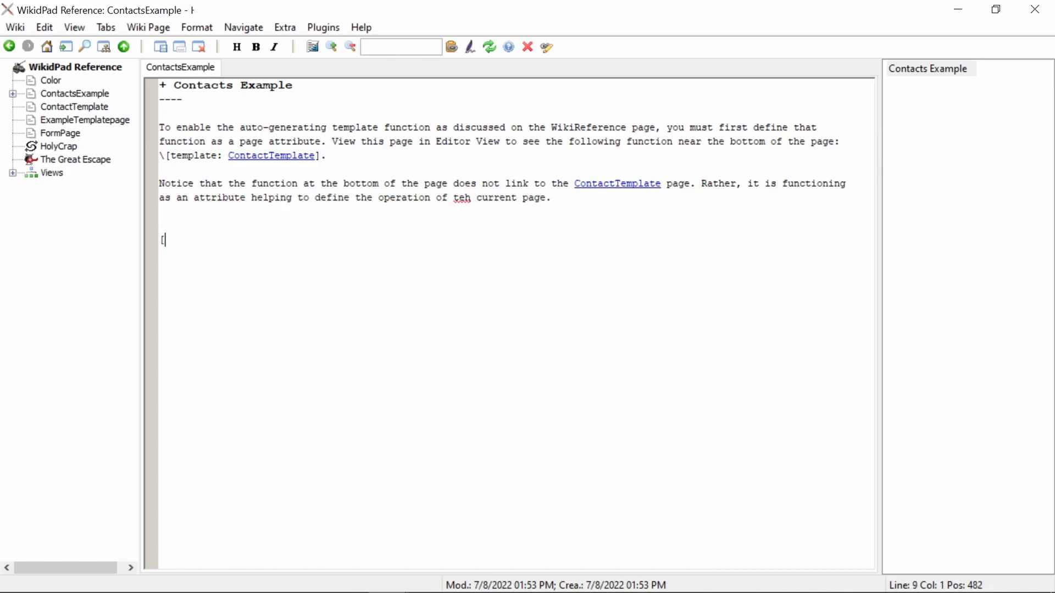
pyautogui.write('template: Contac')
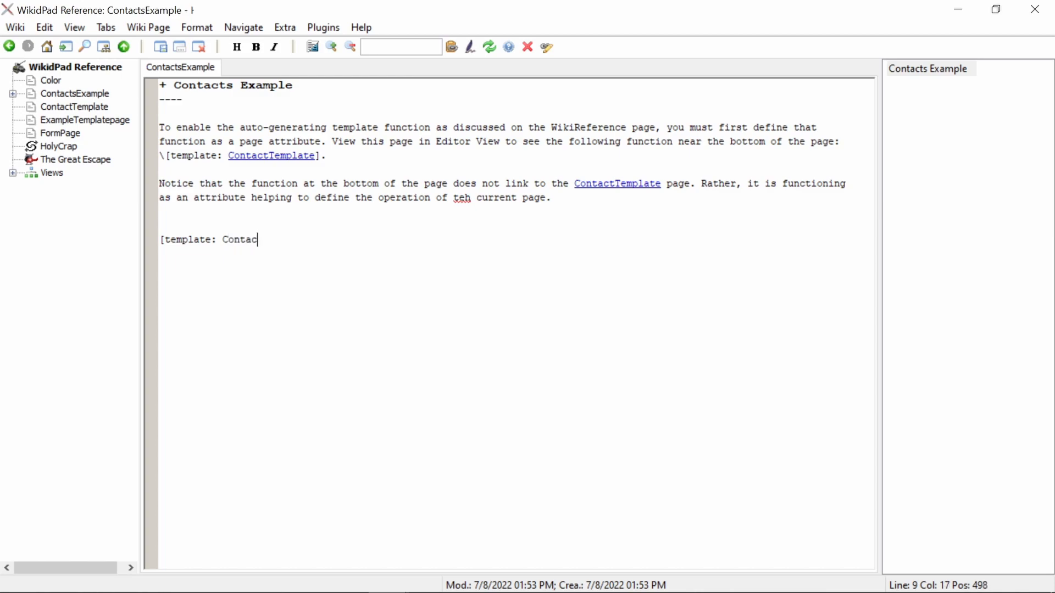
pyautogui.write('tTemplate')
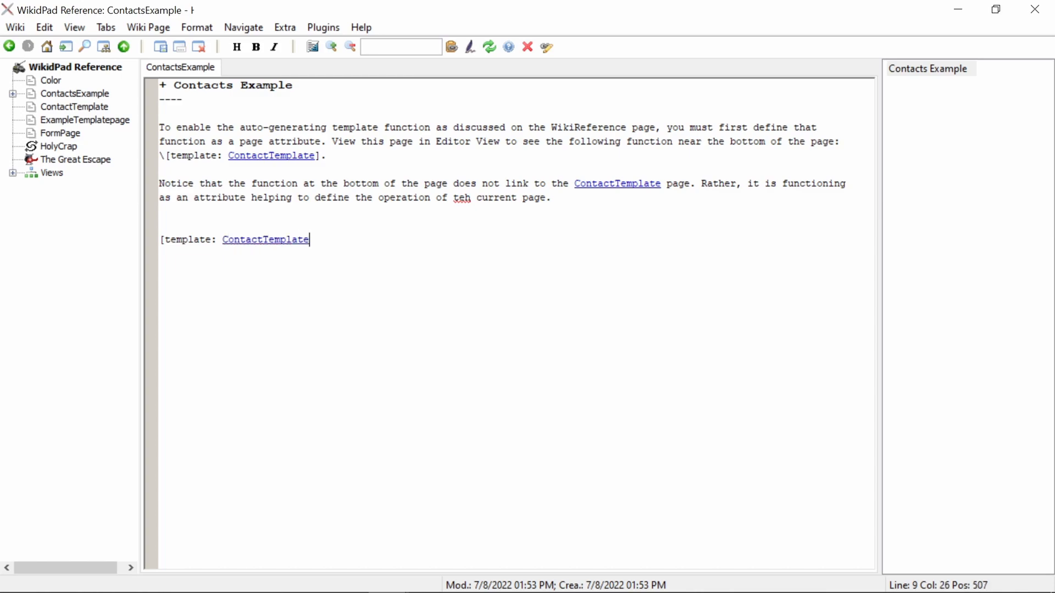
pyautogui.write(']')
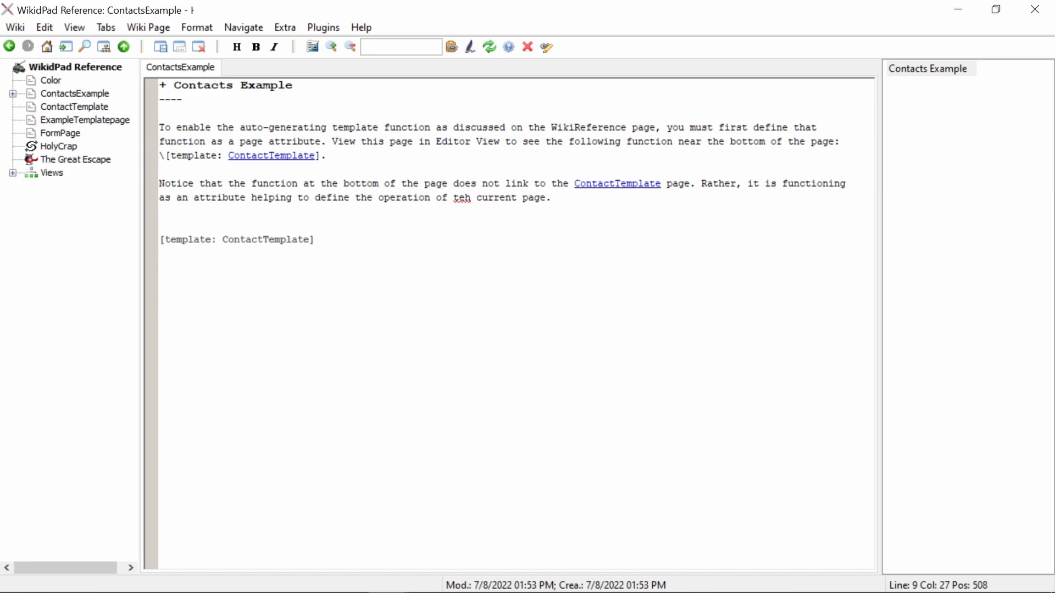
pyautogui.press('BackSpace')
pyautogui.write(']')
# Above the template attribute, write "Now that we have established the template which we will be using, we can begin creating our new sub-pages/children.".
pyautogui.press('Up')
pyautogui.press('Return')
pyautogui.press('Up')
pyautogui.write('Now that we h')
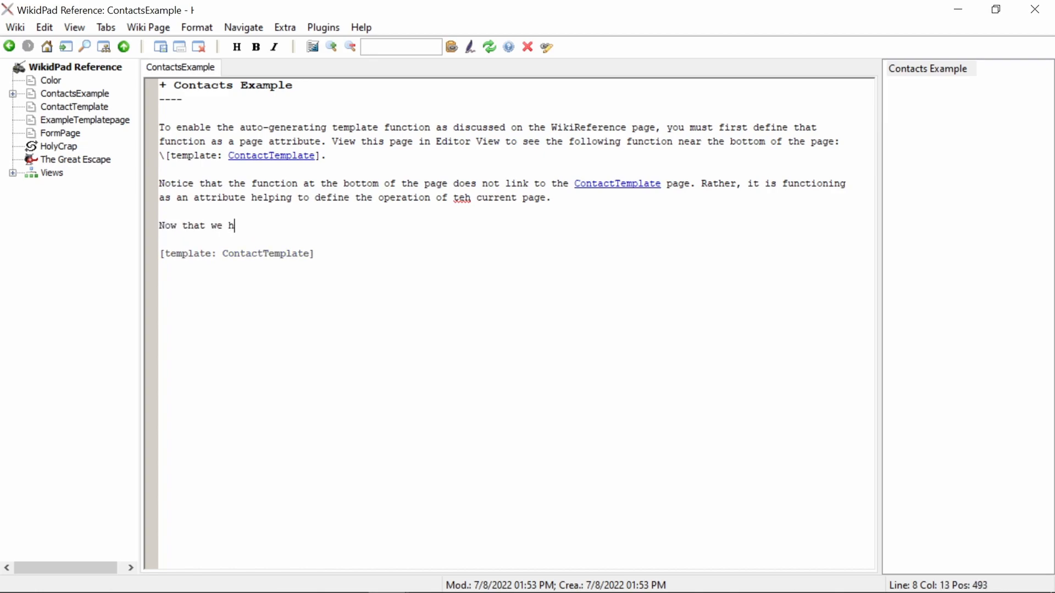
pyautogui.write('ave established the template which we will')
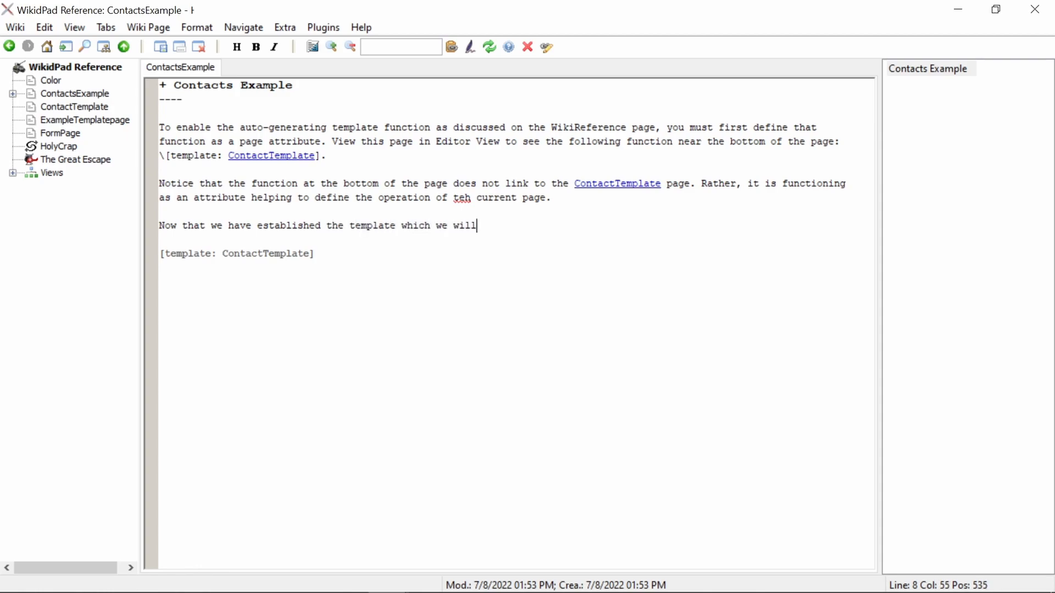
pyautogui.write(' be using, we can begin creating our new sub-pages/children.')
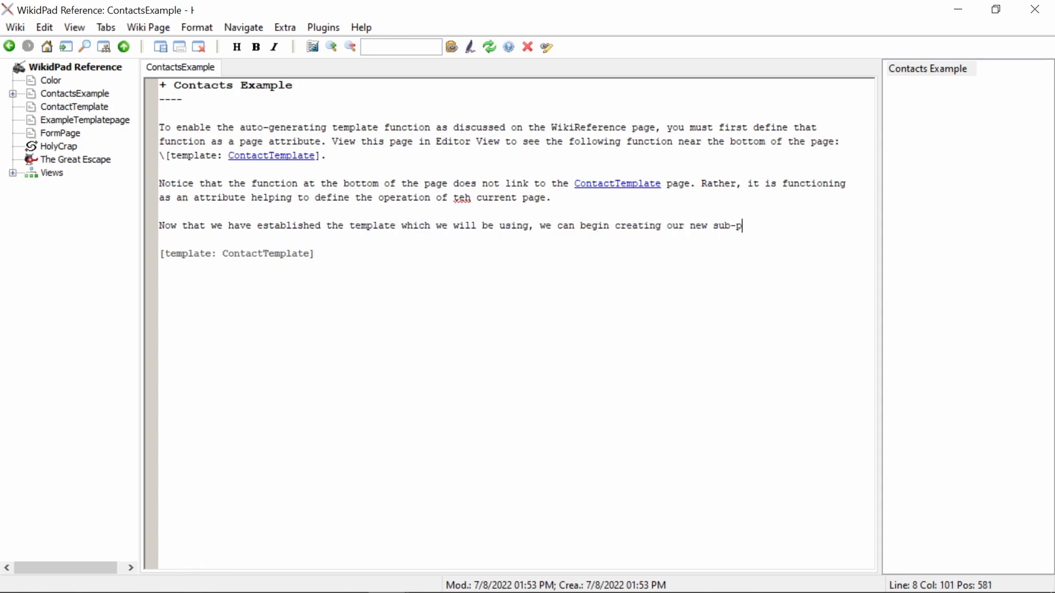
# Below the last paragraph on ContactsExample, start a numbered list with the bracketed links [Sample 1] and [Sample 2].
pyautogui.press('Return')
pyautogui.press('Return')
pyautogui.write('1. [Sample 1}')
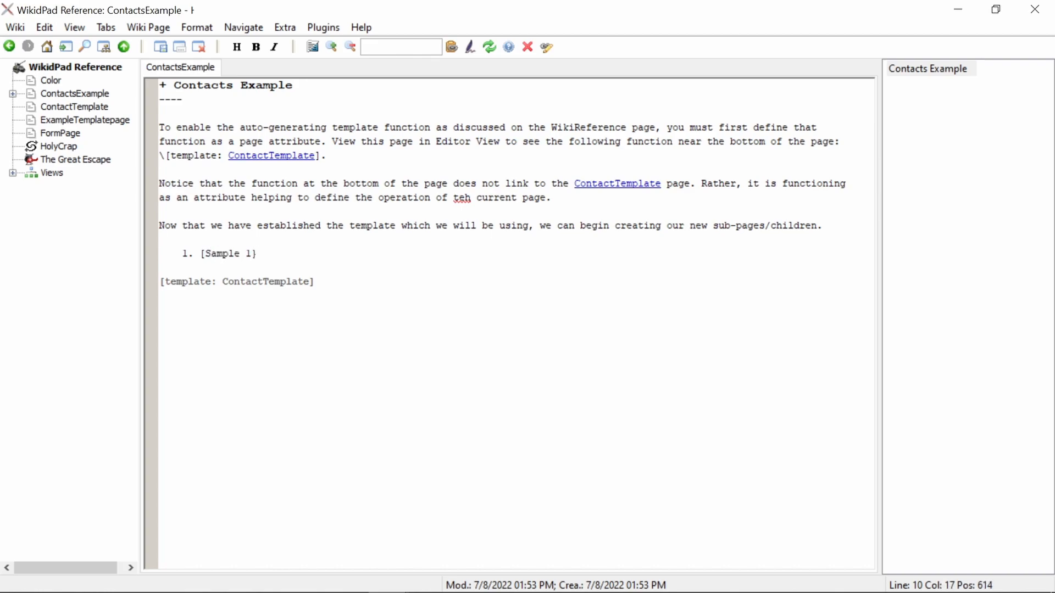
pyautogui.press('Return')
pyautogui.write('[Sample 2]')
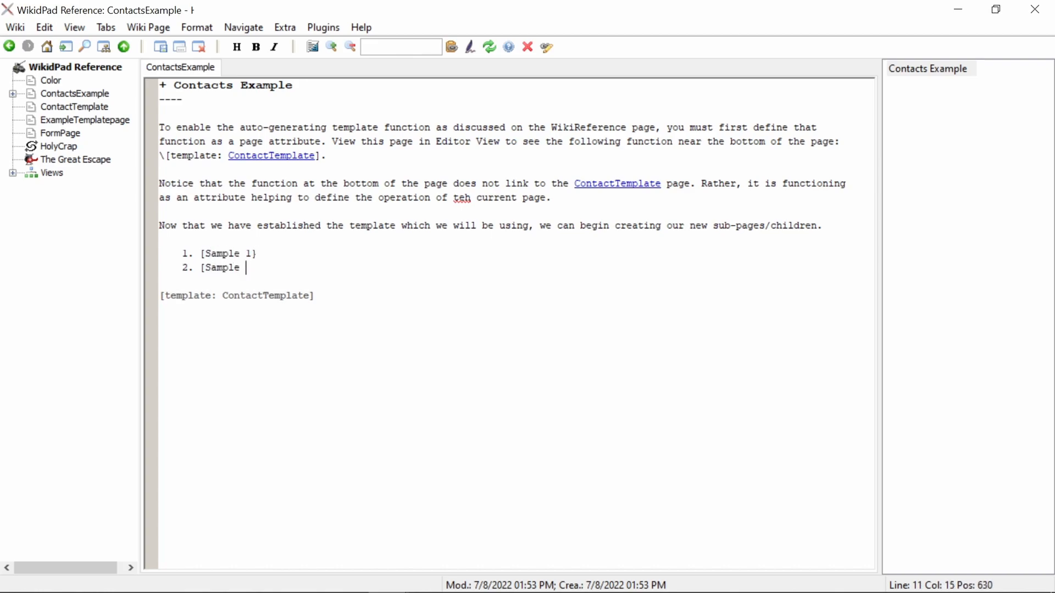
pyautogui.press('Up')
pyautogui.press('BackSpace')
pyautogui.write(']')
pyautogui.press('Down')
# Add list items 3 and 4 as unbracketed "Sample 3" and "TemplateSample4", with extra blank lines before the template attribute.
pyautogui.press('Return')
pyautogui.write('3.')
pyautogui.press('BackSpace')
pyautogui.press('BackSpace')
pyautogui.write('sample')
pyautogui.press('BackSpace')
pyautogui.press('BackSpace')
pyautogui.press('BackSpace')
pyautogui.press('BackSpace')
pyautogui.press('BackSpace')
pyautogui.press('BackSpace')
pyautogui.write('Sample 3')
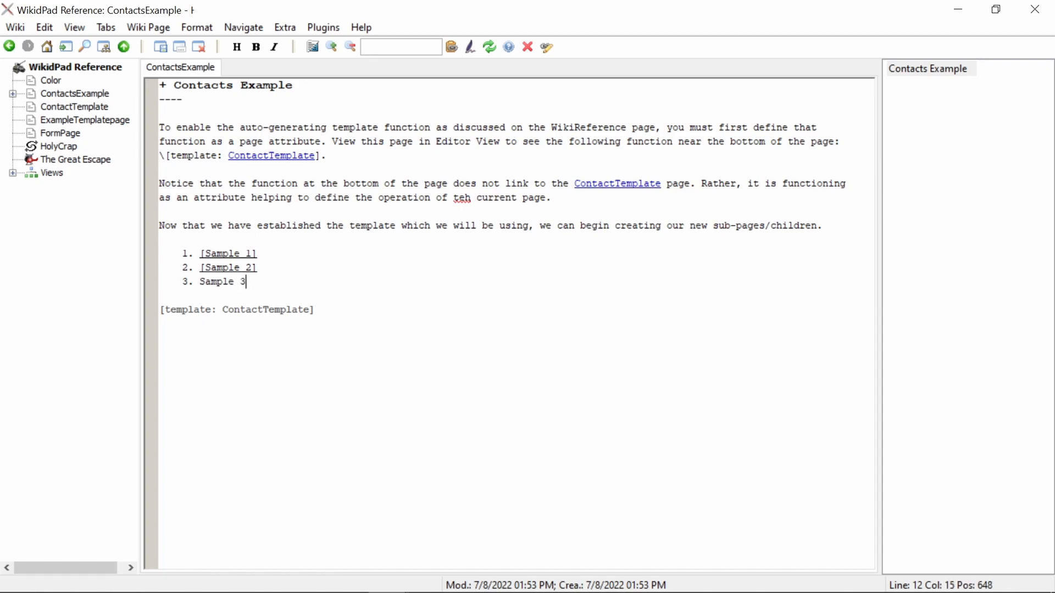
pyautogui.press('Return')
pyautogui.write('TemplateSample4')
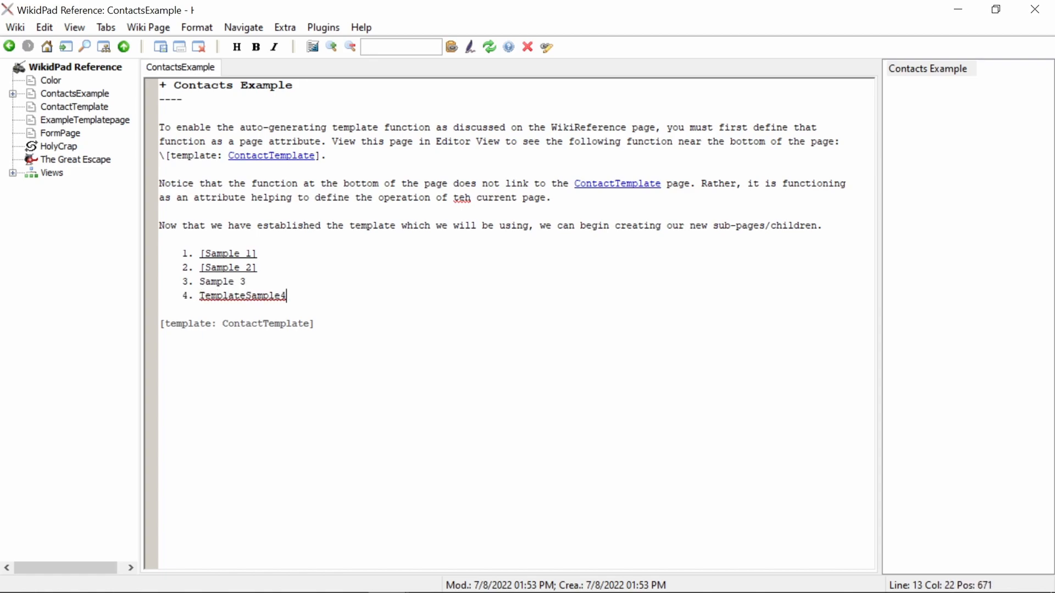
pyautogui.press('Return')
pyautogui.press('Return')
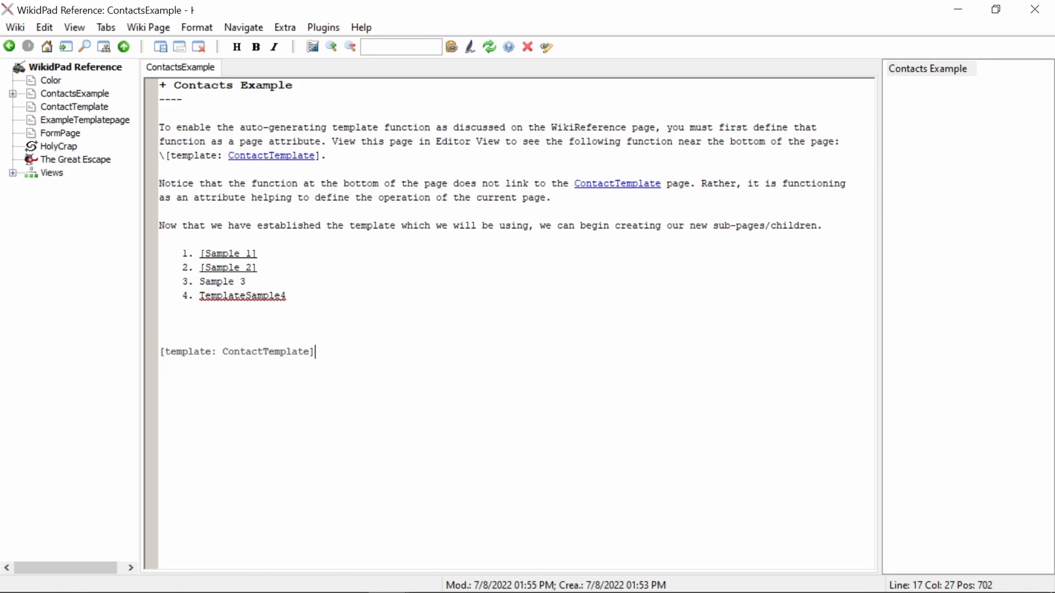
# Highlight the template name and the [Sample 1] entry, and follow the [Sample 1] link to view its page.
pyautogui.moveTo(224, 352); pyautogui.dragTo(312, 356)
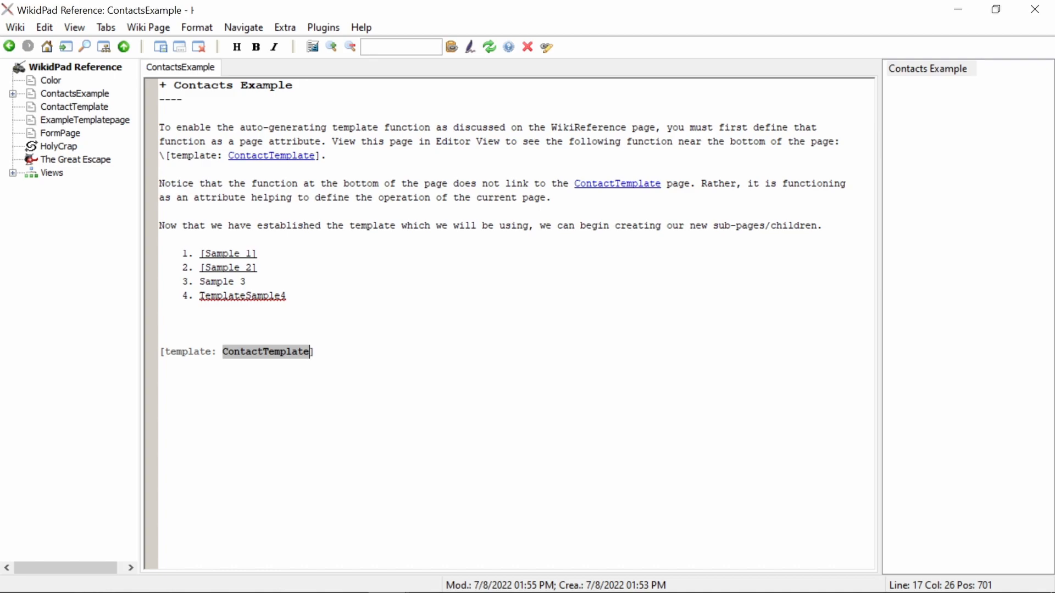
pyautogui.press('Right')
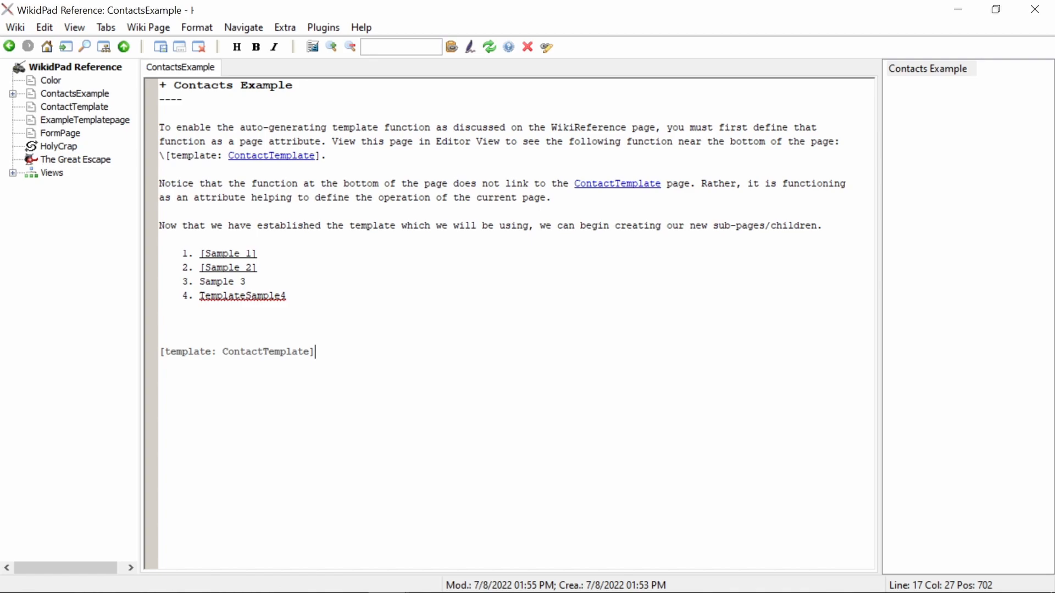
pyautogui.moveTo(194, 254); pyautogui.dragTo(258, 253)
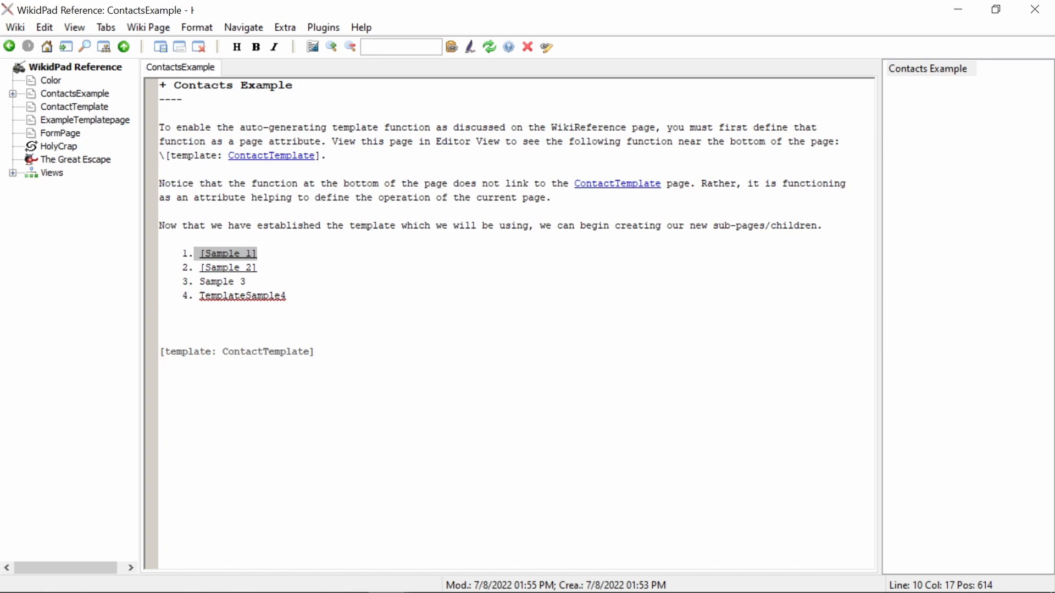
pyautogui.click(258, 254)
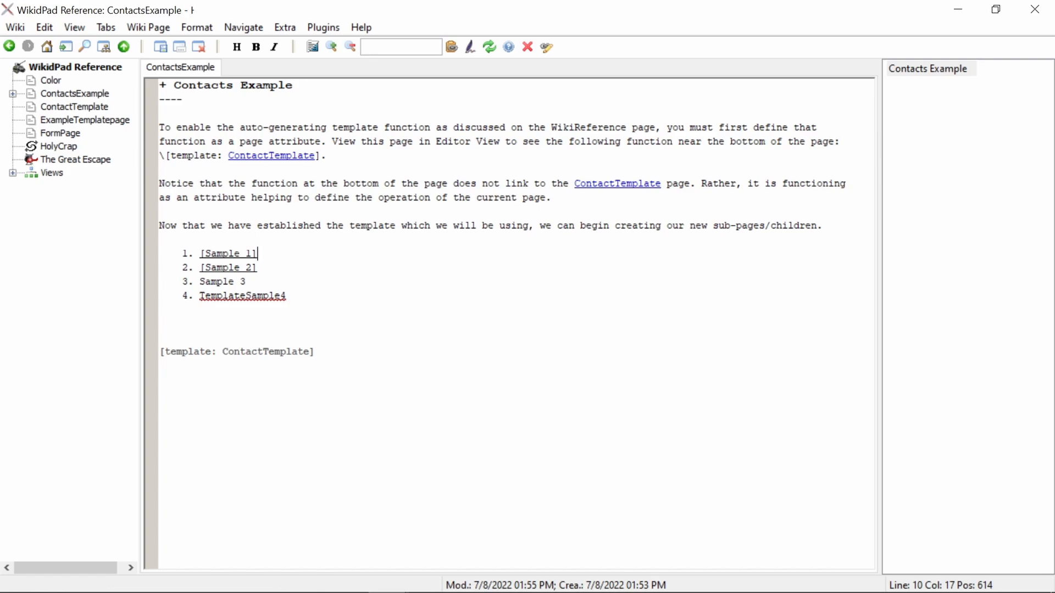
pyautogui.press('Left')
pyautogui.press('Left')
pyautogui.press('Left')
pyautogui.hotkey('ctrl', 'l')
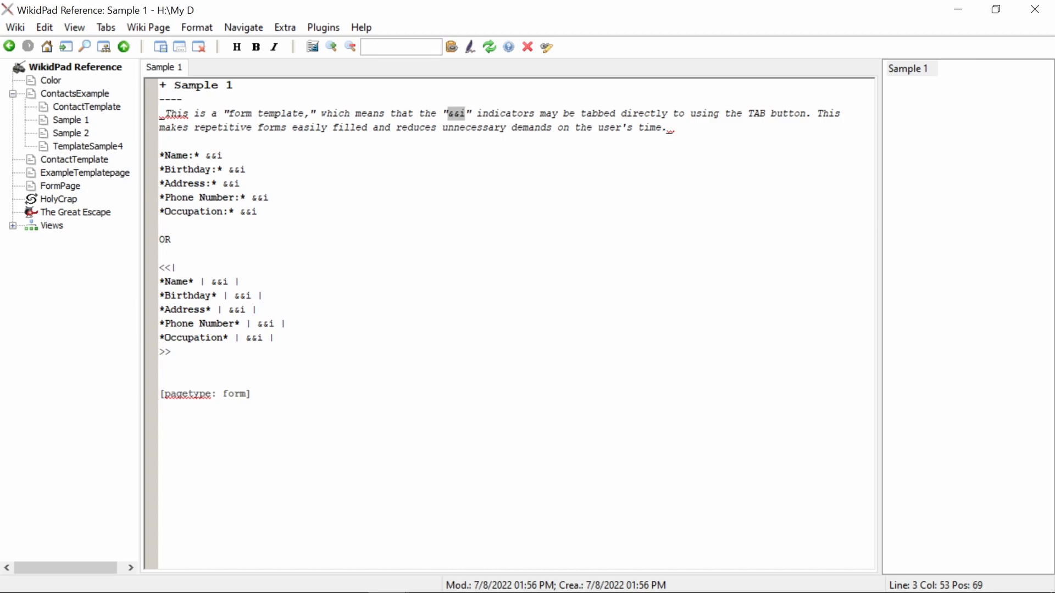
# On the ContactTemplate page, insert a "----" rule directly above [pagetype: form].
pyautogui.click(75, 93)
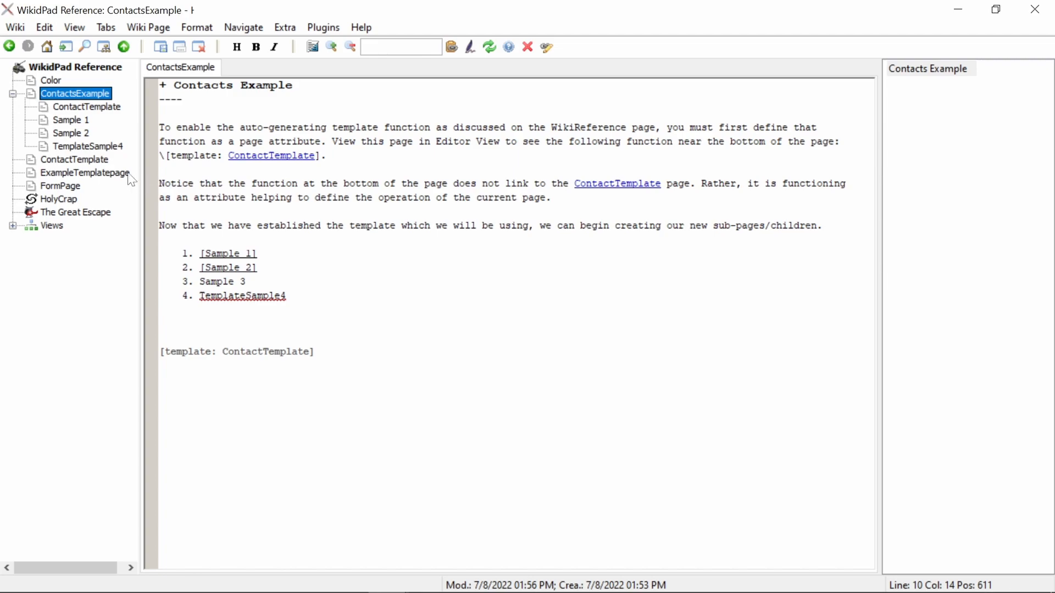
pyautogui.click(91, 164)
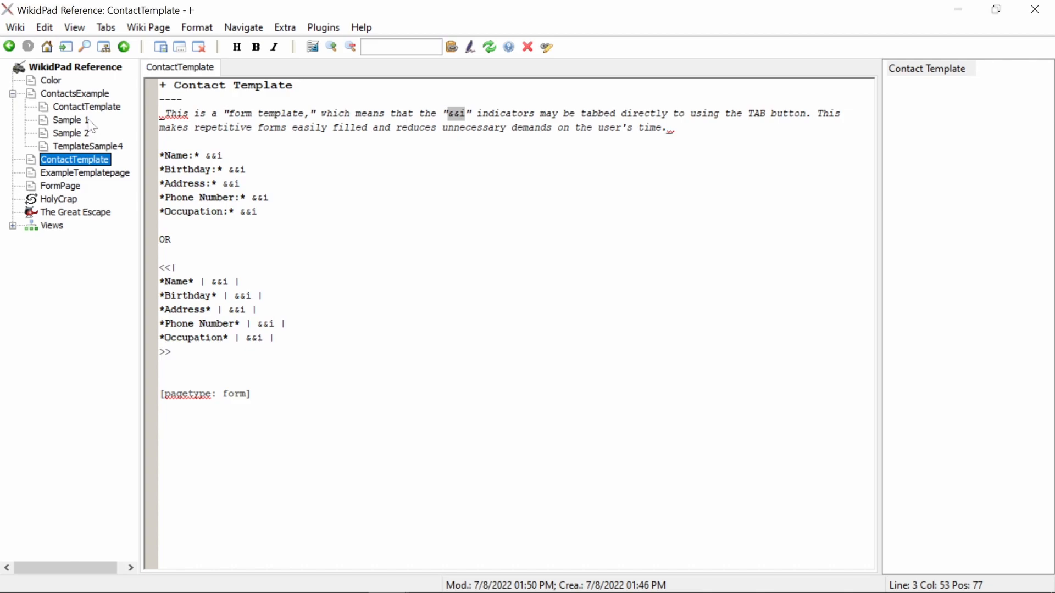
pyautogui.click(160, 380)
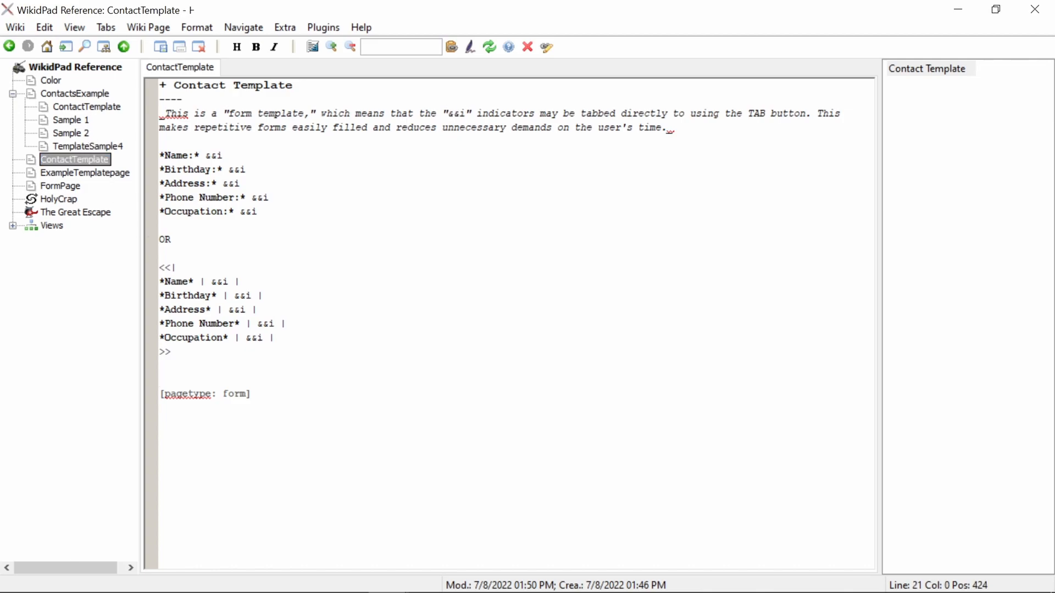
pyautogui.write('----')
# Open Sample 1 through its link on ContactsExample and delete the "----" rule above [pagetype: form].
pyautogui.click(84, 93)
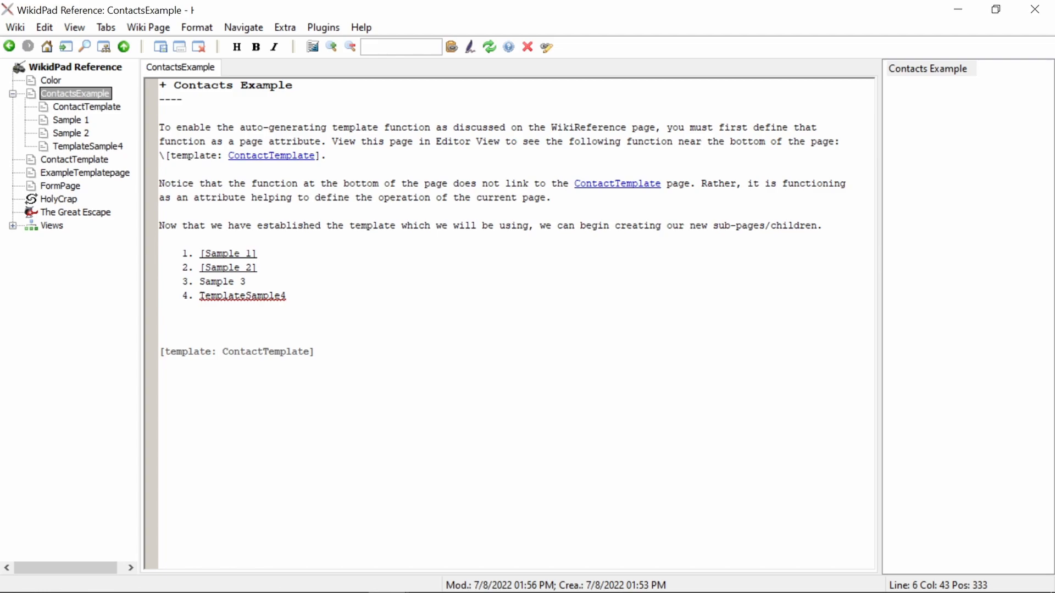
pyautogui.doubleClick(228, 254)
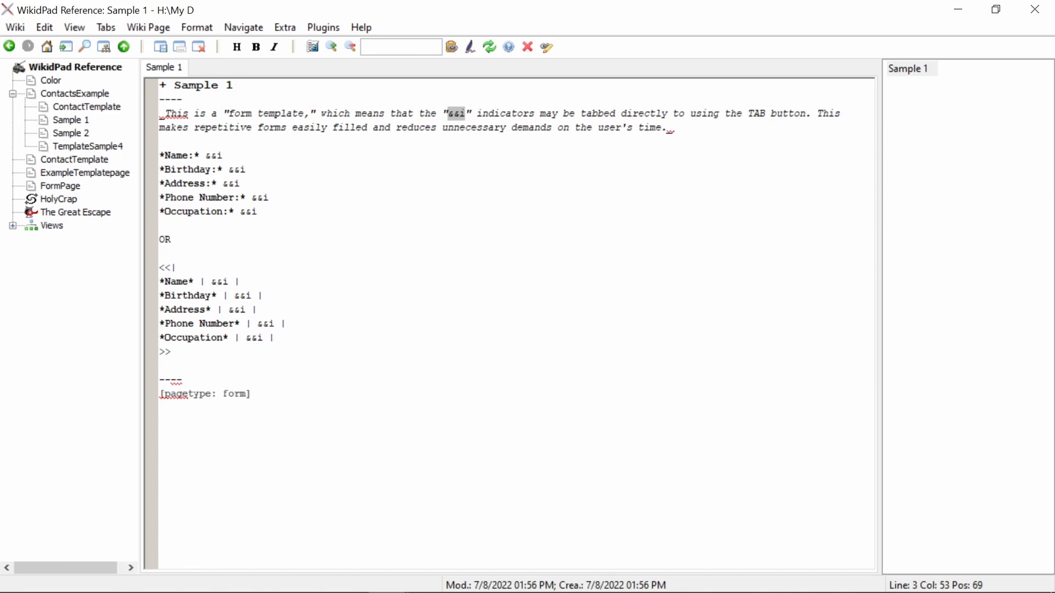
pyautogui.moveTo(183, 381); pyautogui.dragTo(159, 380)
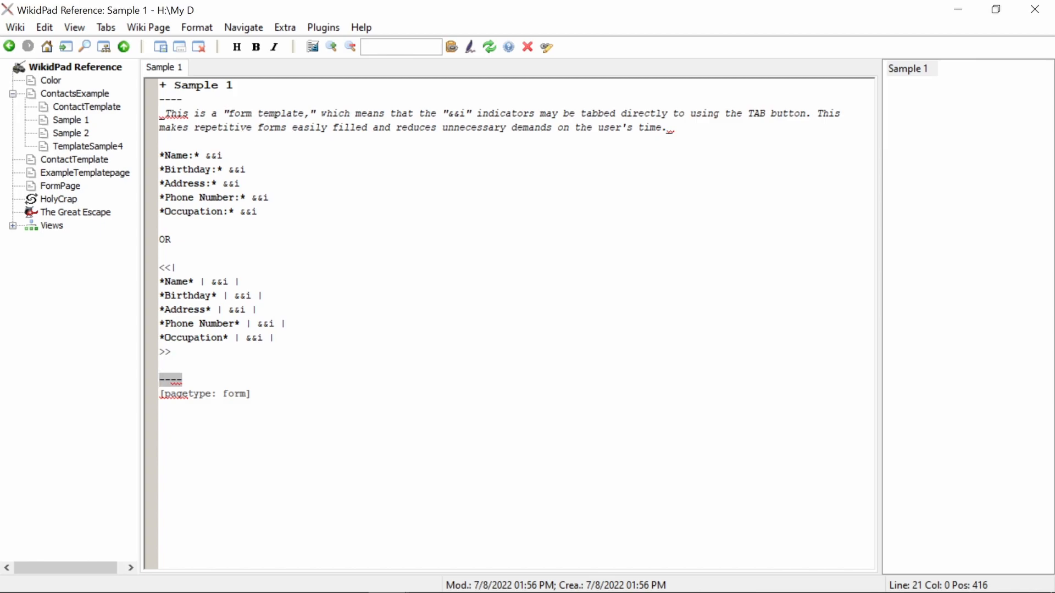
pyautogui.press('Delete')
# Compare the end of the ContactTemplate page with Sample 1, and examine the [Sample 1] link on ContactsExample.
pyautogui.click(87, 107)
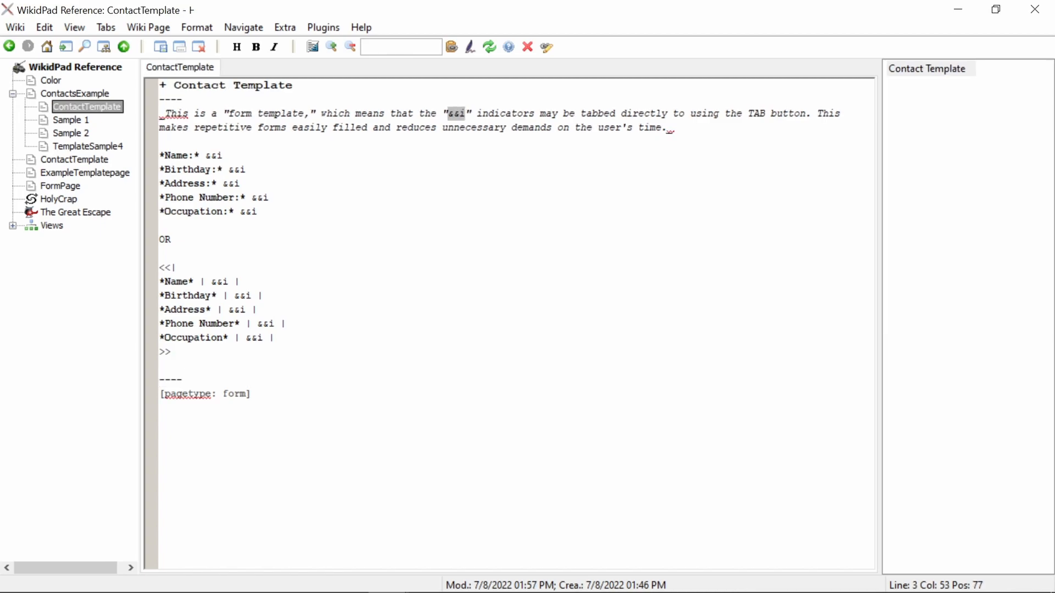
pyautogui.moveTo(183, 381); pyautogui.dragTo(159, 380)
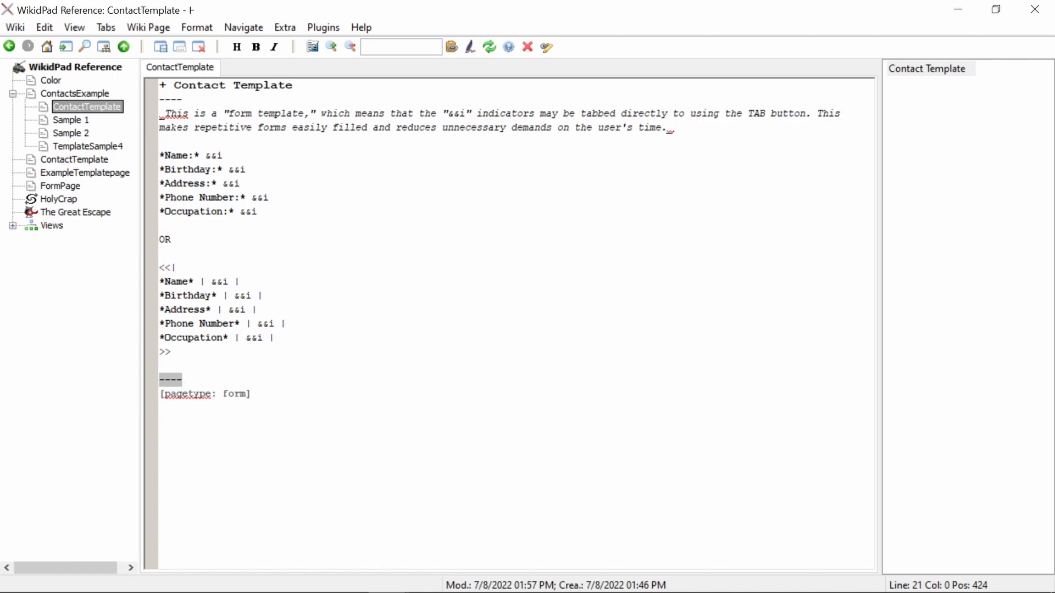
pyautogui.click(79, 118)
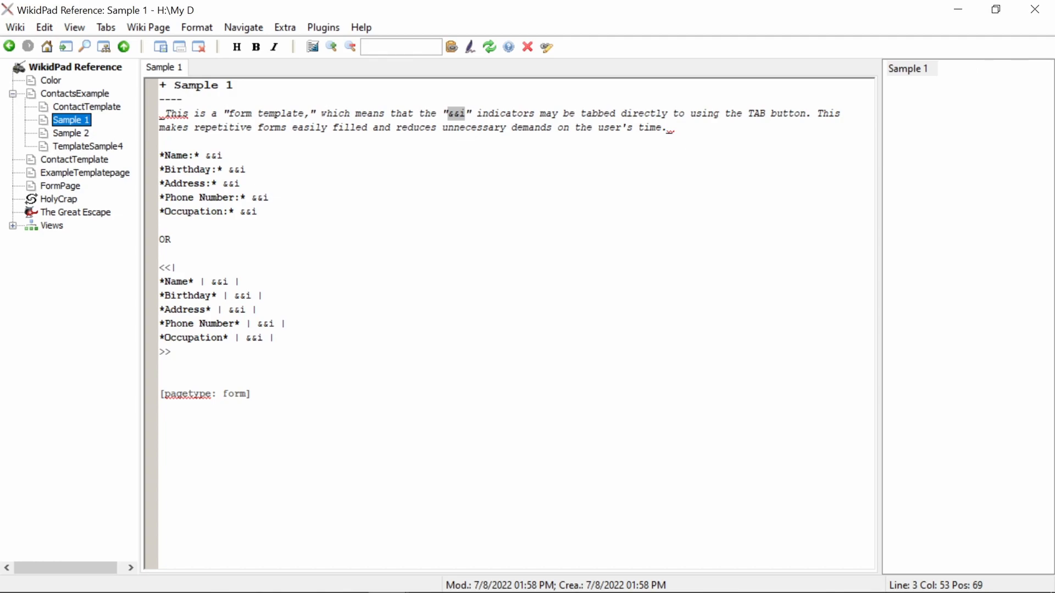
pyautogui.click(160, 381)
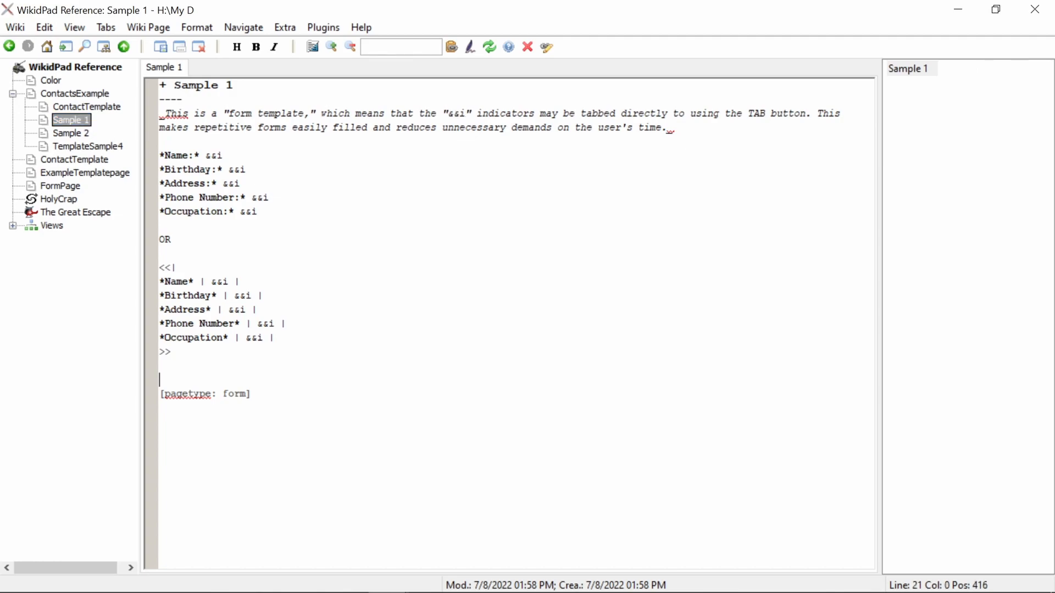
pyautogui.click(91, 94)
pyautogui.click(344, 184)
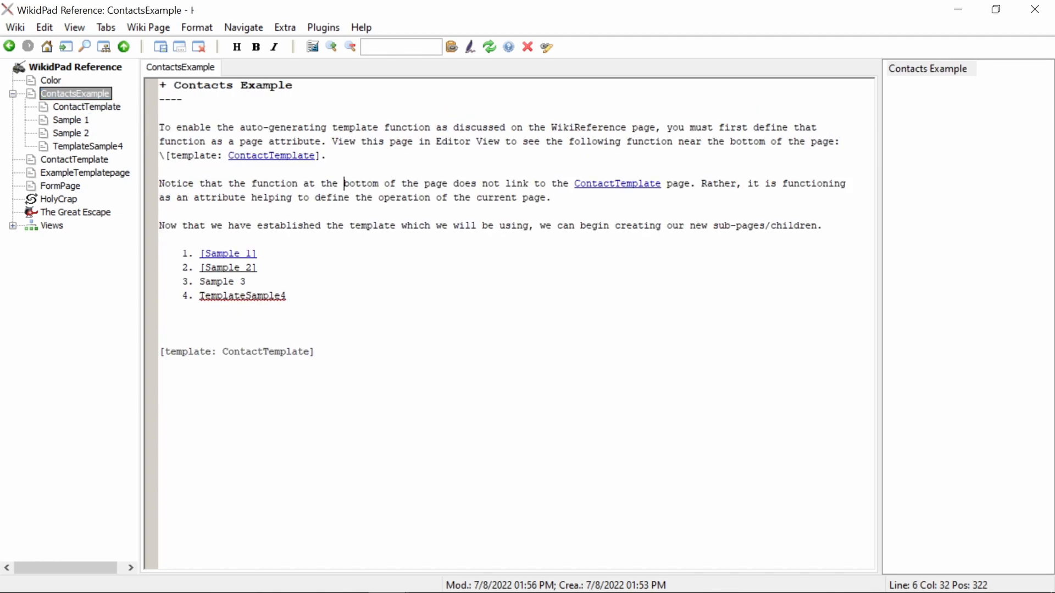
pyautogui.moveTo(258, 254); pyautogui.dragTo(200, 254)
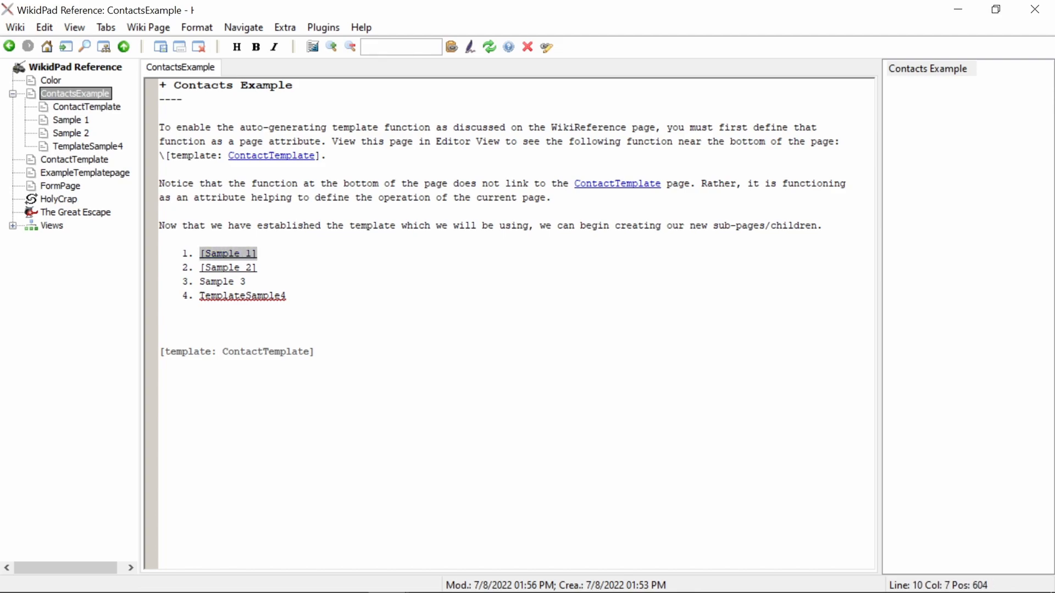
pyautogui.click(259, 254)
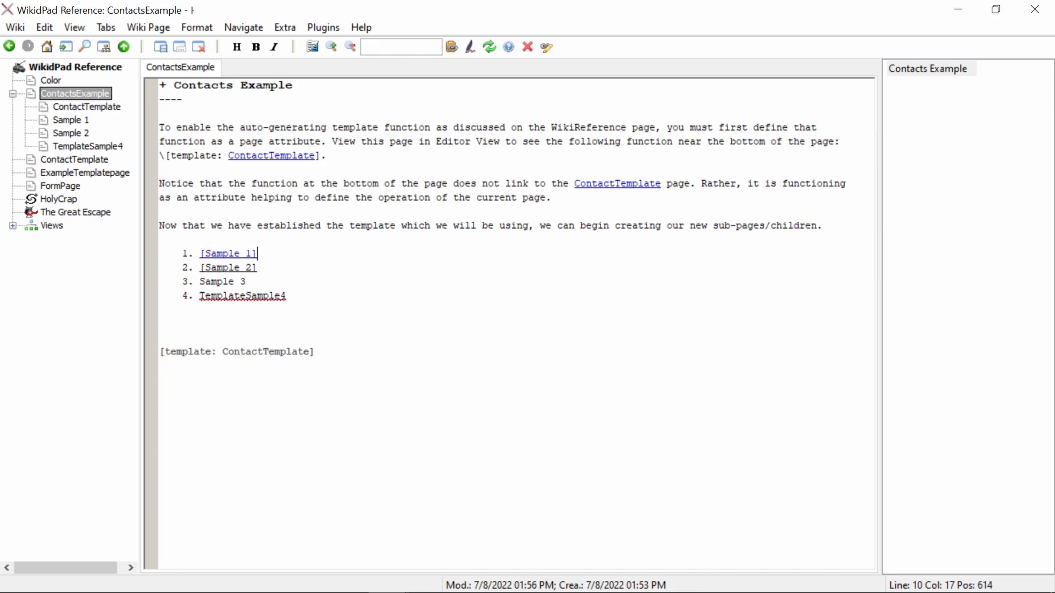
# On the ContactTemplate page, add the line "This is an additional change for effect." above the "----" rule.
pyautogui.click(95, 161)
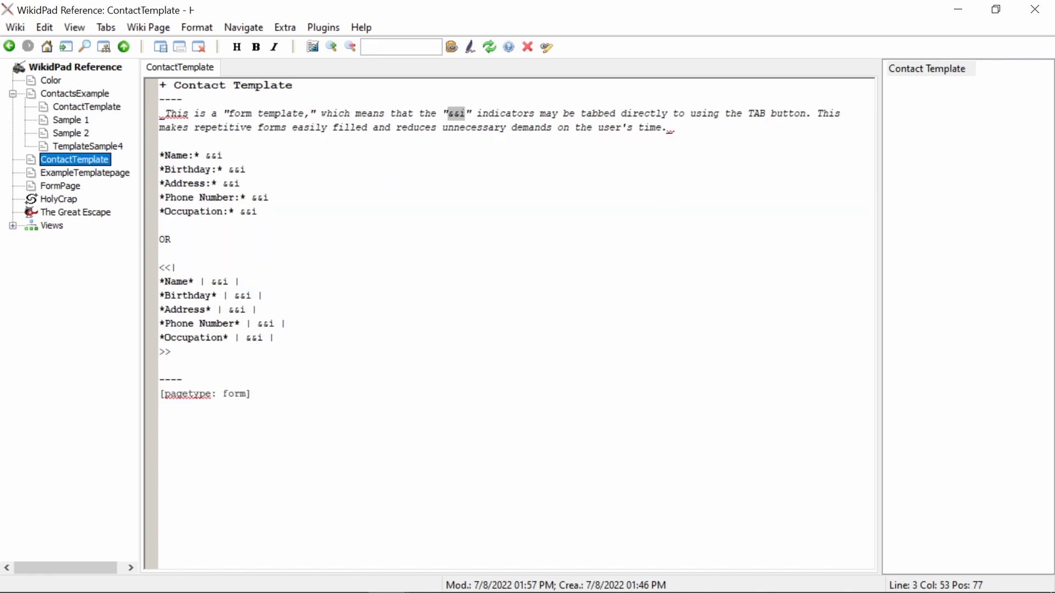
pyautogui.click(160, 366)
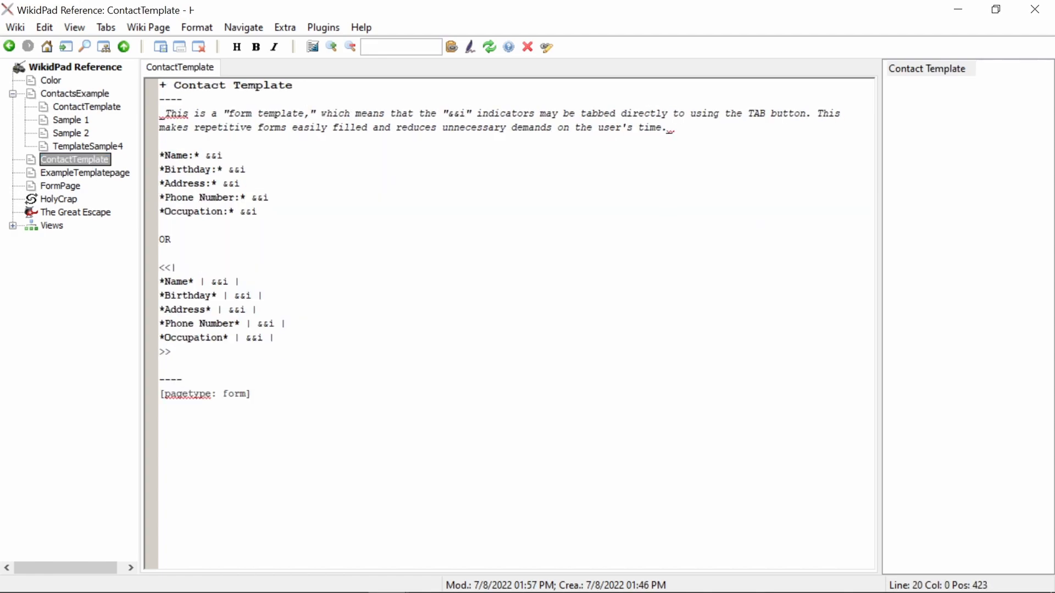
pyautogui.press('Return')
pyautogui.press('Return')
pyautogui.press('Up')
pyautogui.write('This is an additional change for effect.')
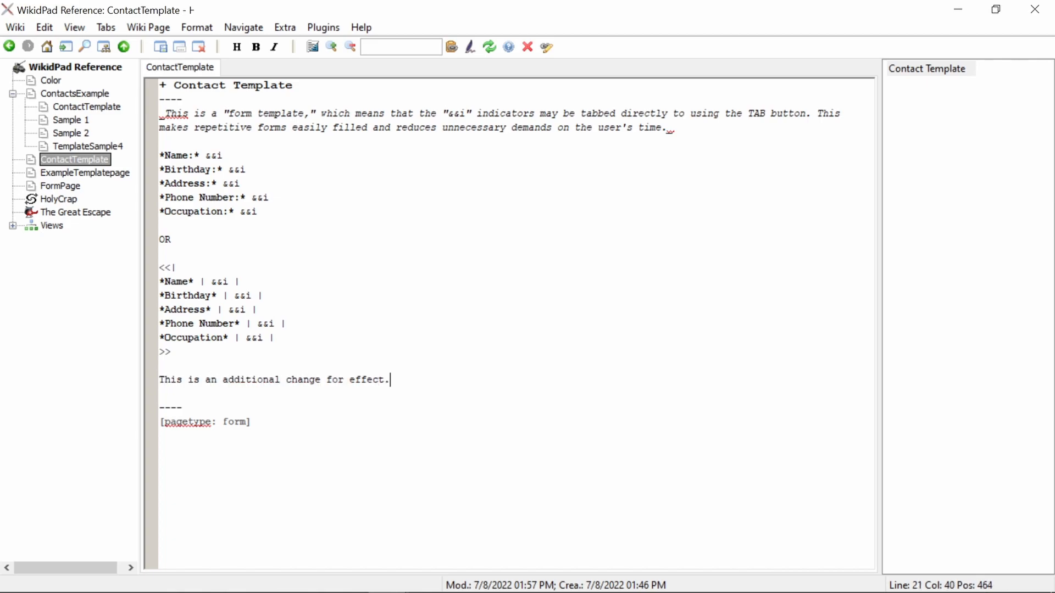
# Open Sample 1 from ContactsExample and compare the end of the page with the edited ContactTemplate page.
pyautogui.click(85, 93)
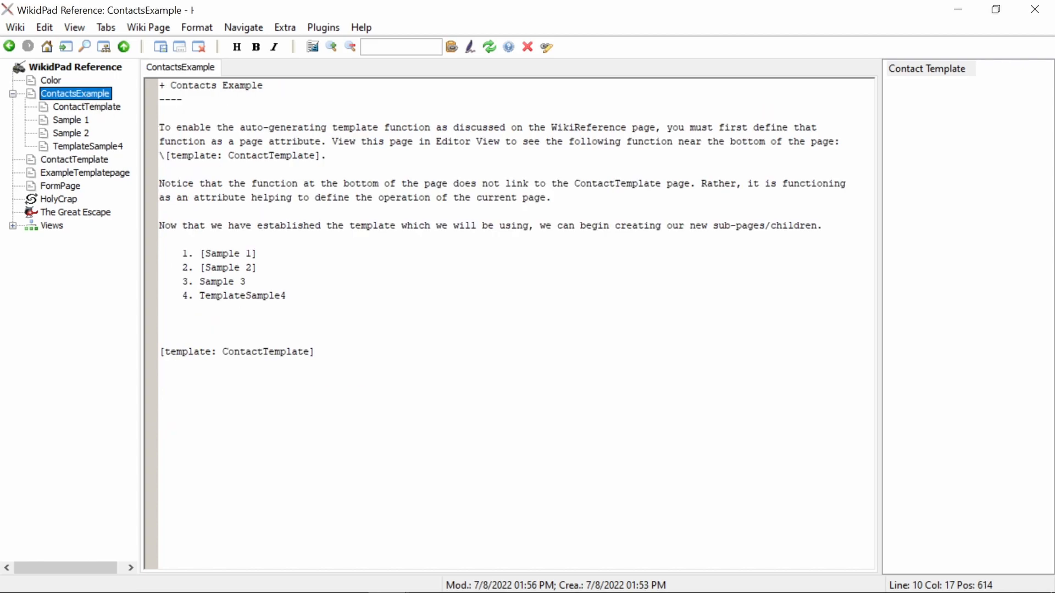
pyautogui.doubleClick(229, 254)
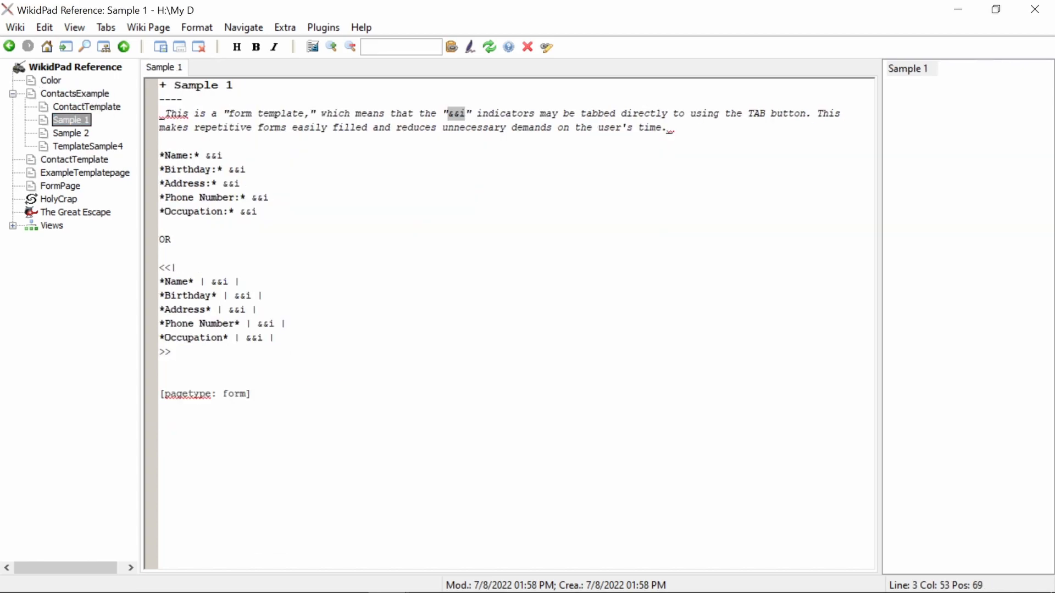
pyautogui.moveTo(171, 380); pyautogui.dragTo(219, 409)
pyautogui.click(160, 408)
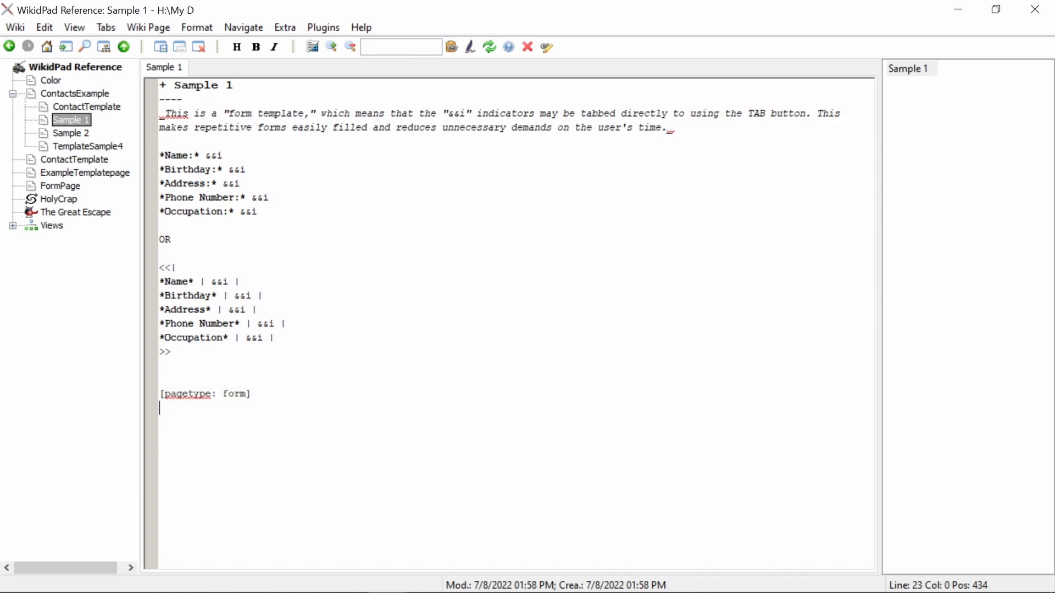
pyautogui.click(99, 107)
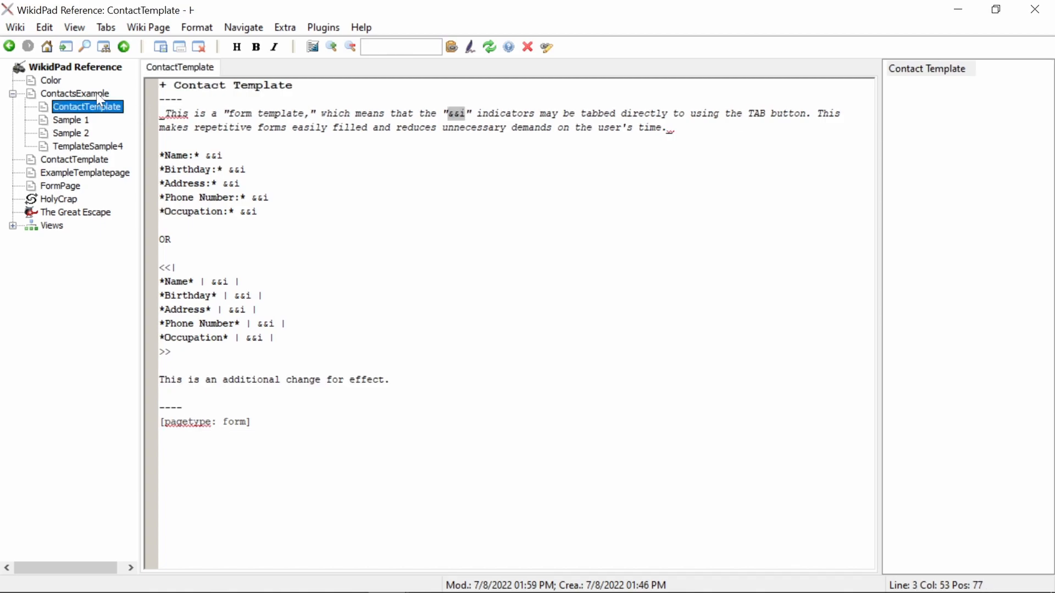
# Open Sample 2 through its link on ContactsExample and highlight the lines above [pagetype: form].
pyautogui.click(97, 93)
pyautogui.click(160, 324)
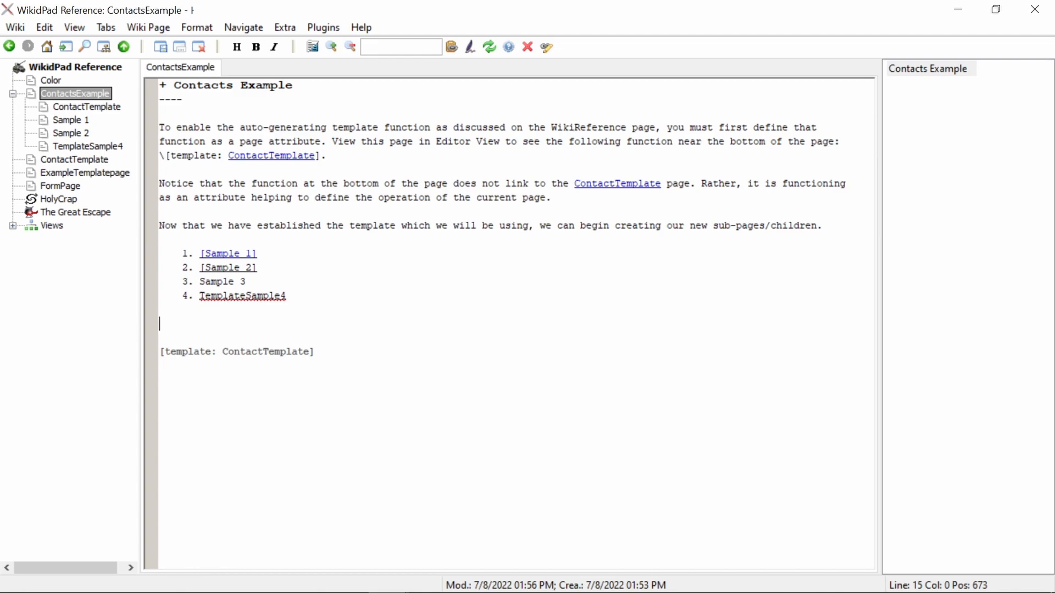
pyautogui.doubleClick(223, 268)
pyautogui.hotkey('shift', 'Home')
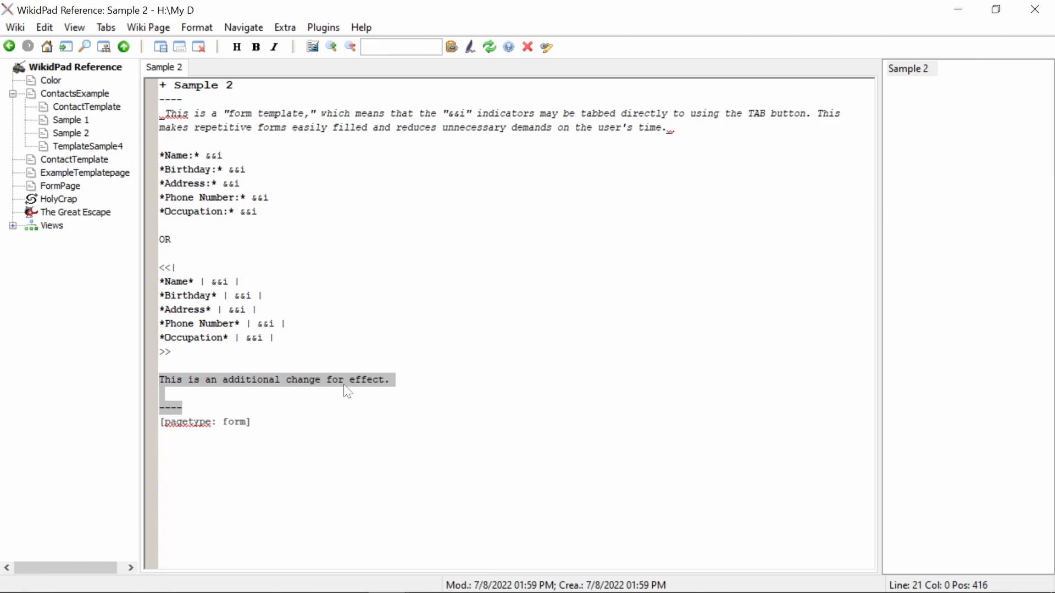
# Return to the ContactsExample page and examine the unbracketed TemplateSample4 entry in the numbered list.
pyautogui.click(94, 96)
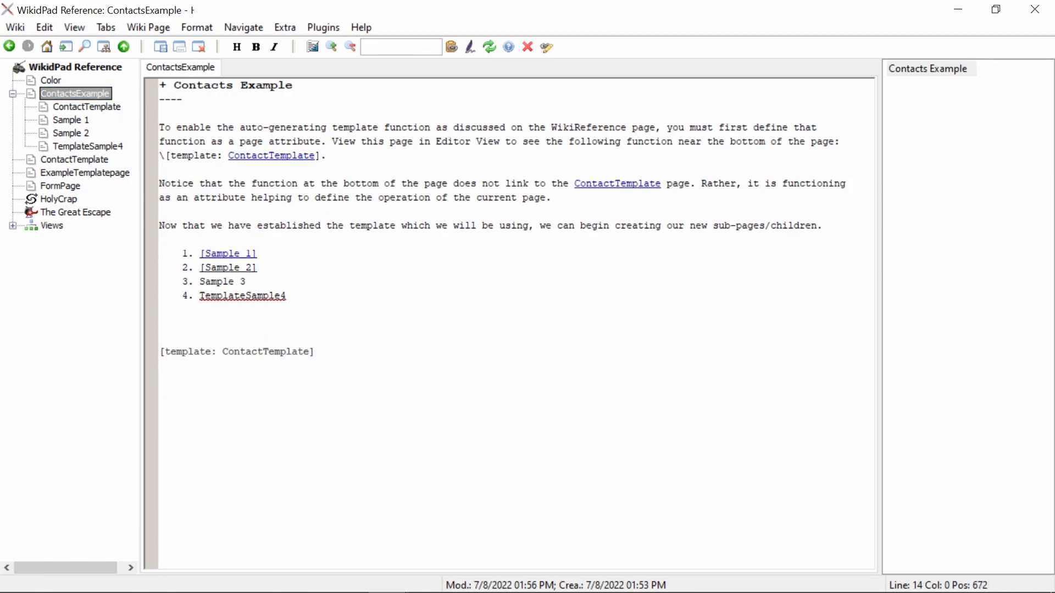
pyautogui.press('Up')
pyautogui.press('Up')
pyautogui.press('Down')
pyautogui.moveTo(199, 296); pyautogui.dragTo(287, 296)
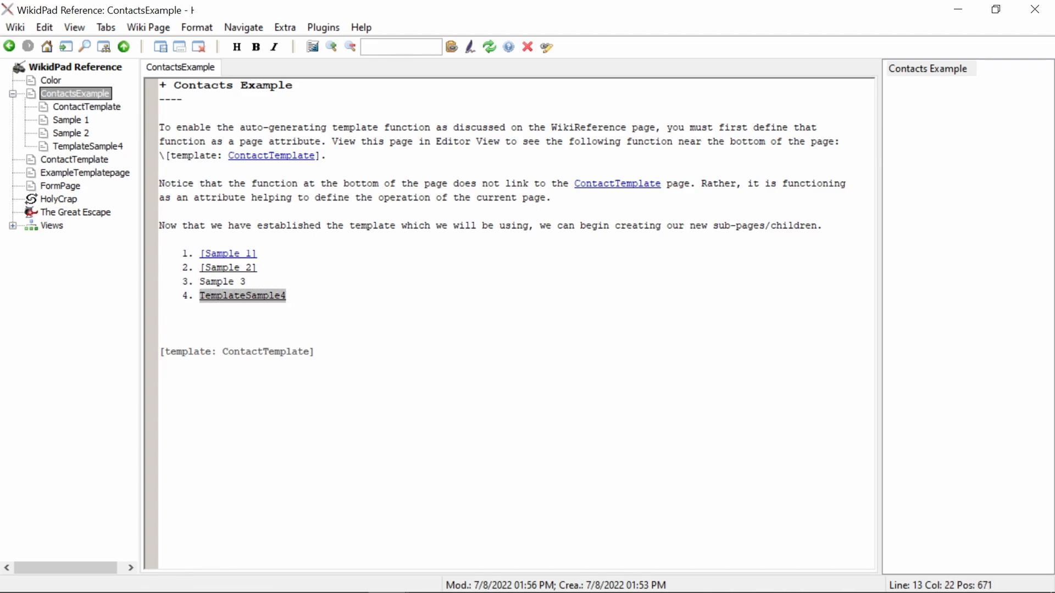
pyautogui.click(287, 296)
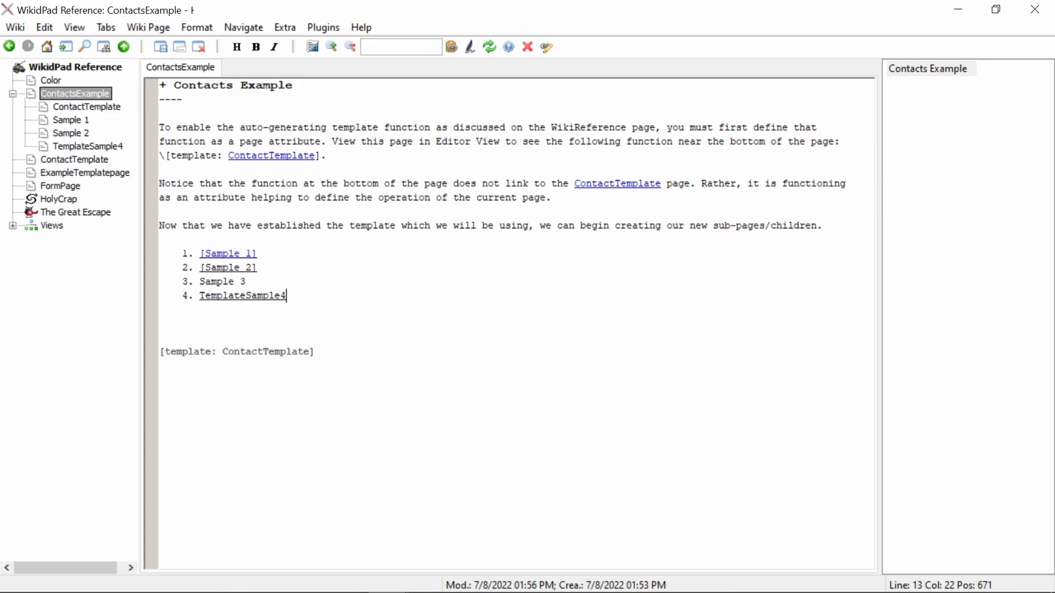